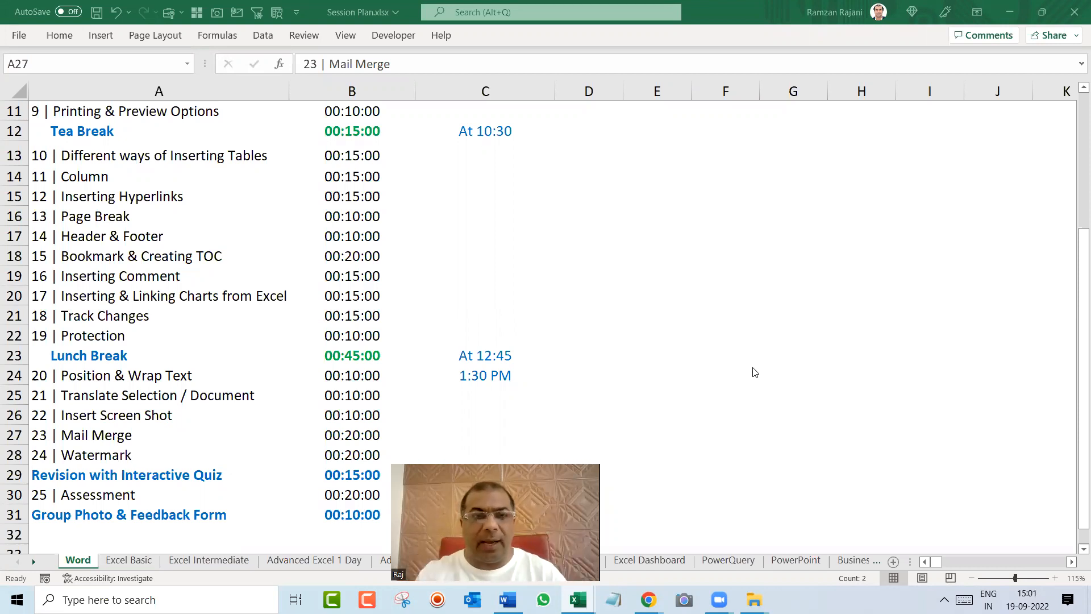
Step: Open "23) Mail Merge_Practice.docx" from the MS Word Practice Files folder and enable editing of the letter
key("alt+Tab")
key("alt+Tab")
key("alt+Tab")
key("alt+Tab")
key("alt+Tab")
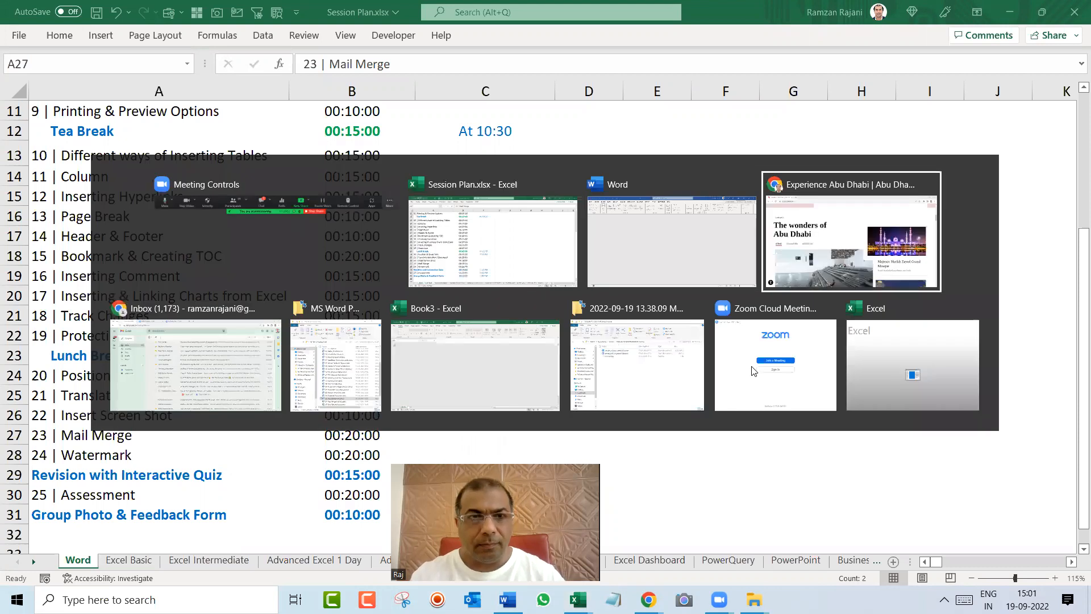
scroll(812, 463, "down", 2)
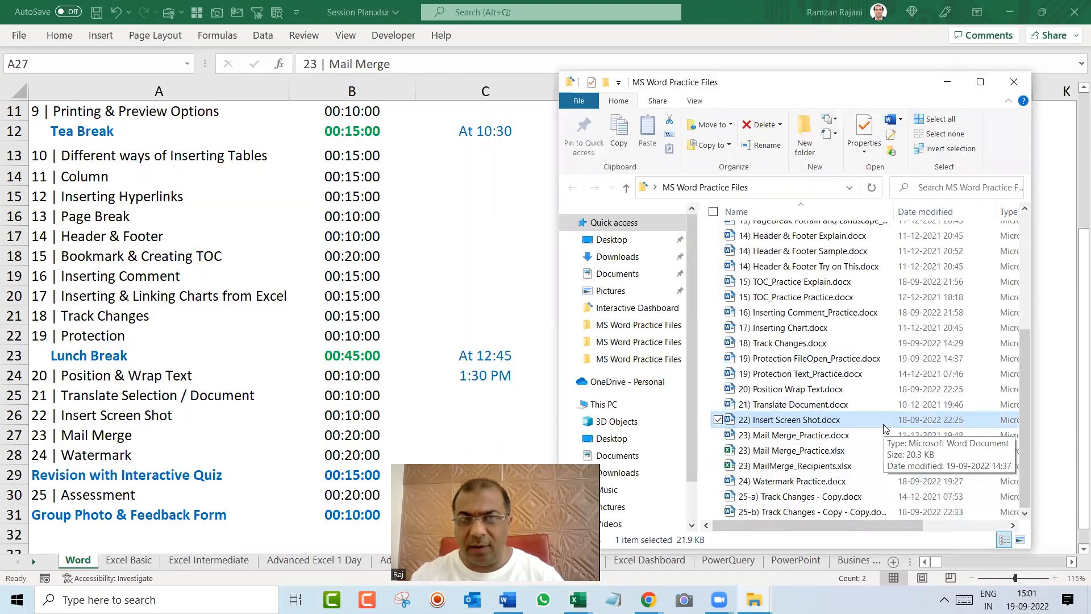
double_click(814, 436)
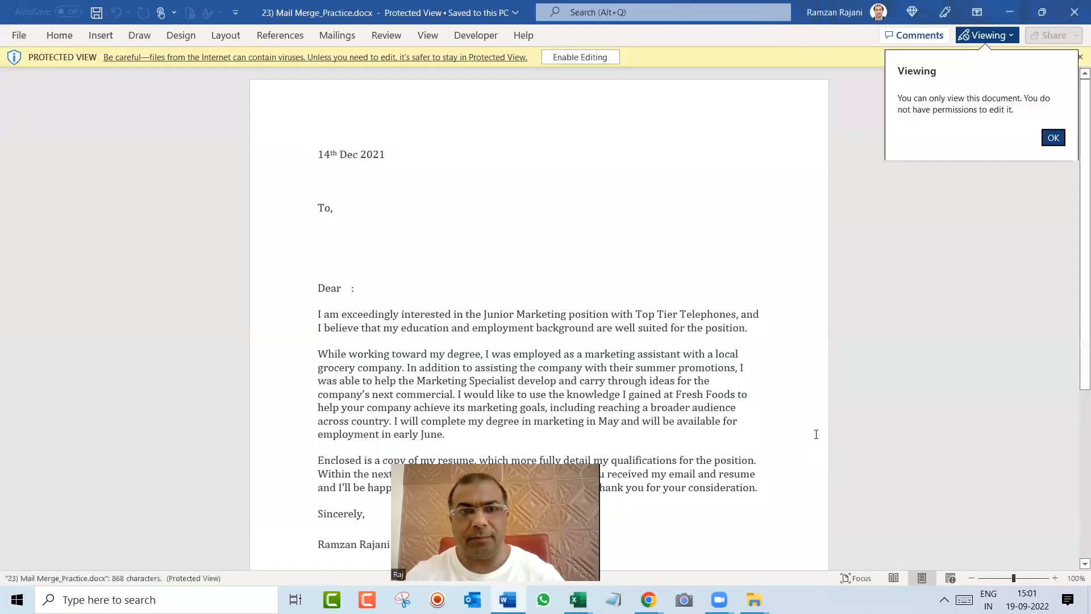
left_click(600, 59)
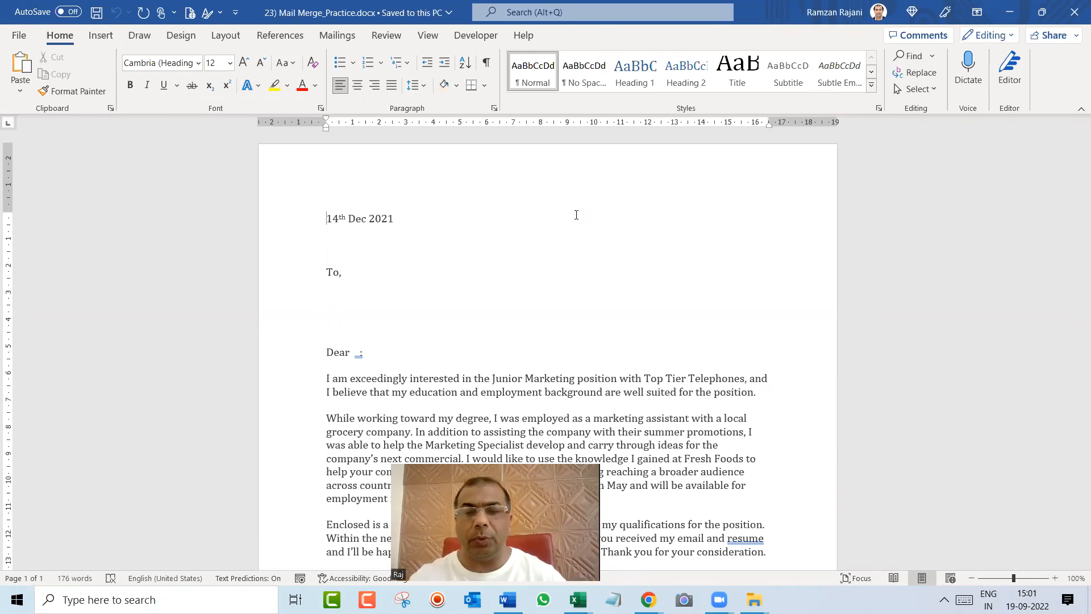
scroll(588, 330, "down", 4, "ctrl")
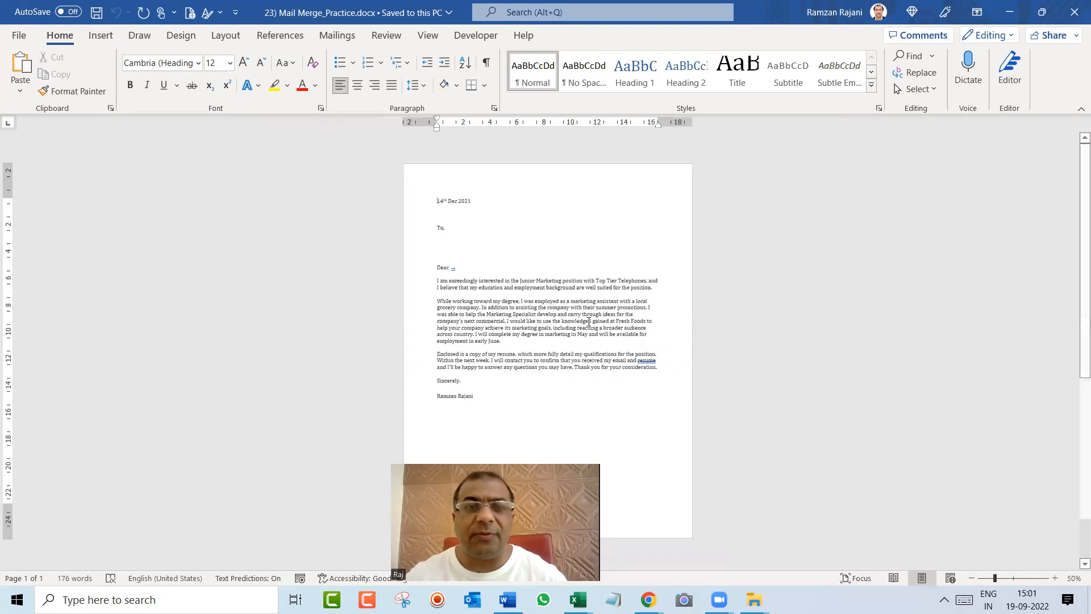
scroll(559, 292, "up", 1, "ctrl")
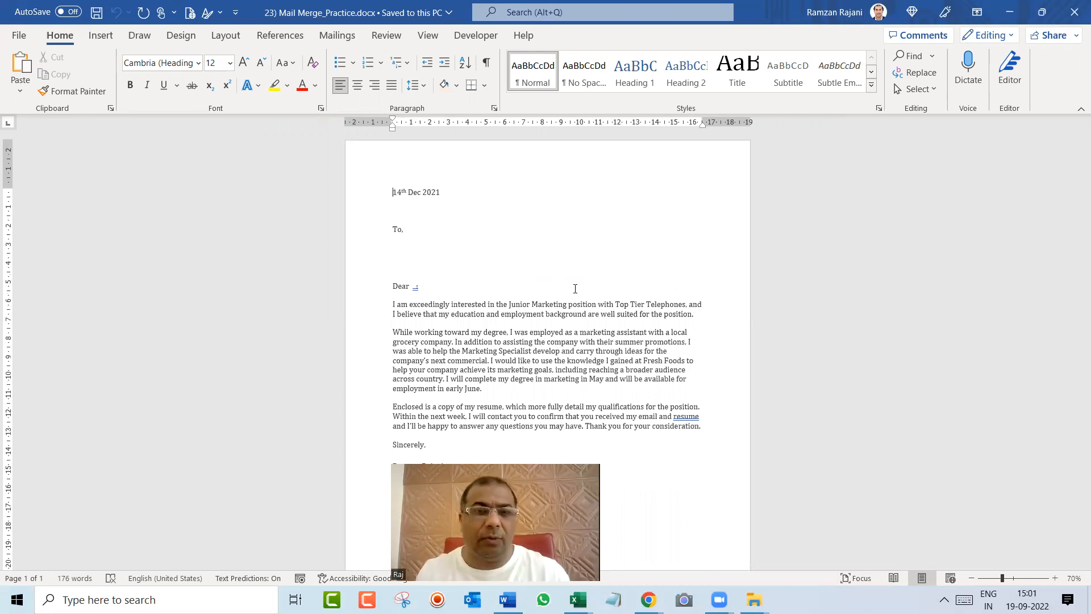
scroll(575, 288, "up", 5)
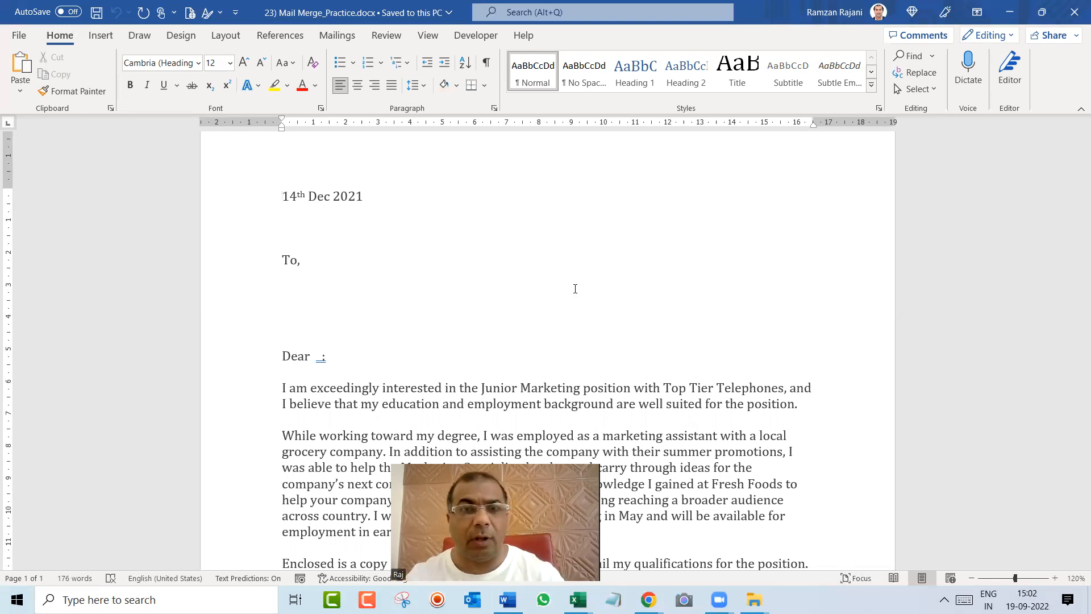
Step: Open the workbook "23) Mail Merge_Practice.xlsx" from the MS Word Practice Files folder
key("alt+Tab")
key("alt+Tab")
key("alt+Tab")
key("alt+Tab")
key("alt+Tab")
key("alt+Tab")
key("alt+Tab")
key("alt+Tab")
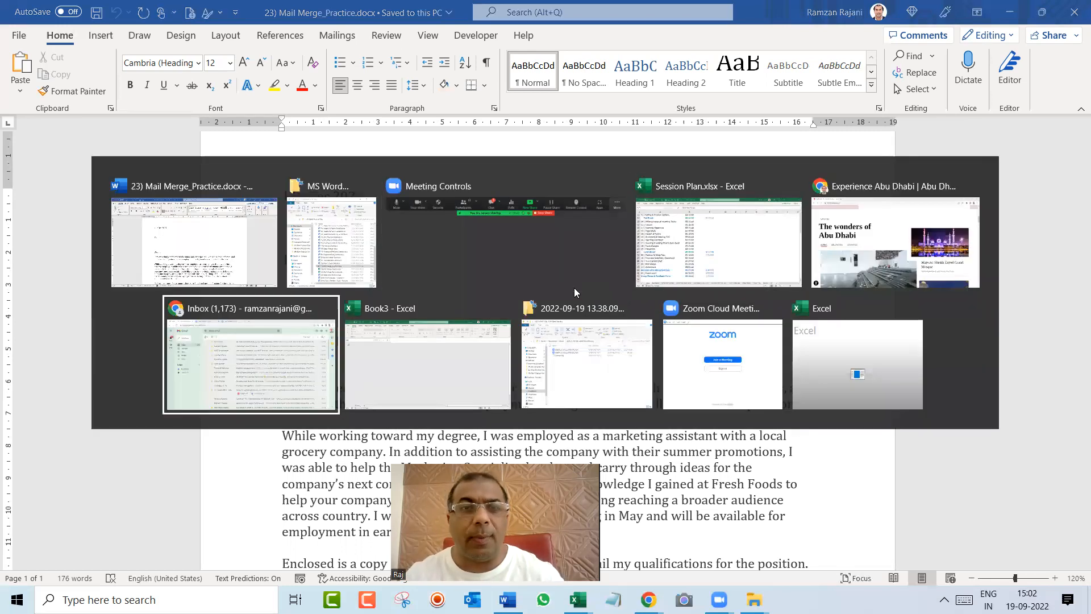
key("alt+Tab")
key("alt+Tab")
key("alt+Tab")
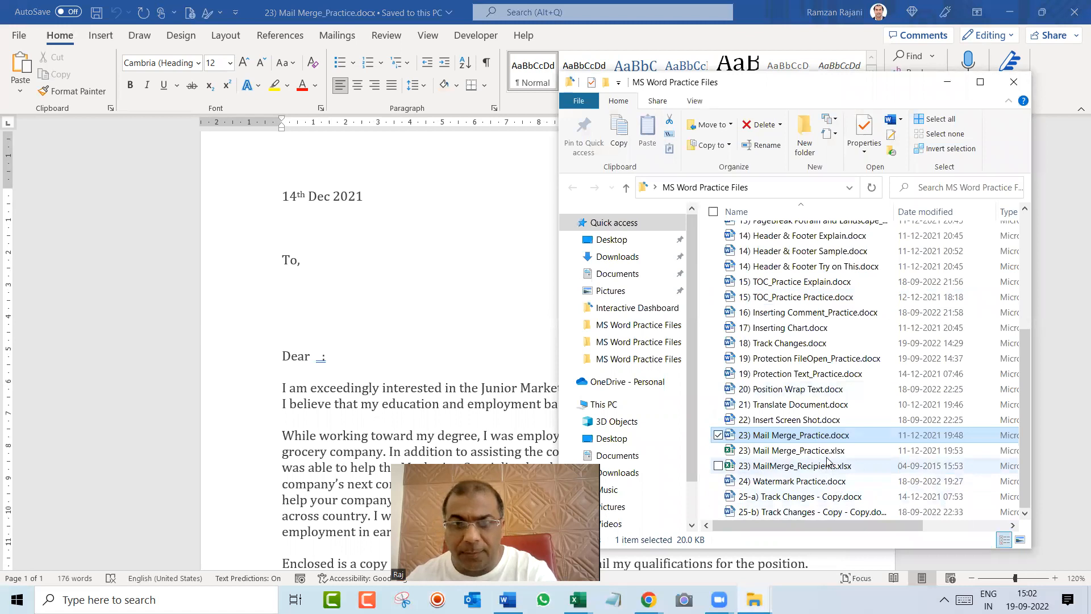
left_click(788, 471)
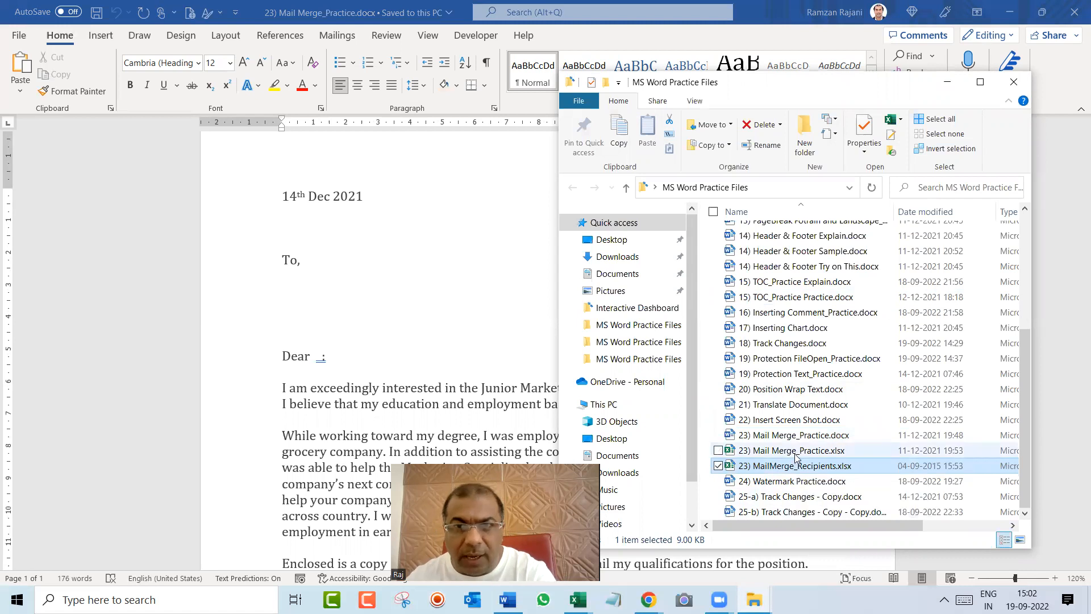
left_click(795, 453)
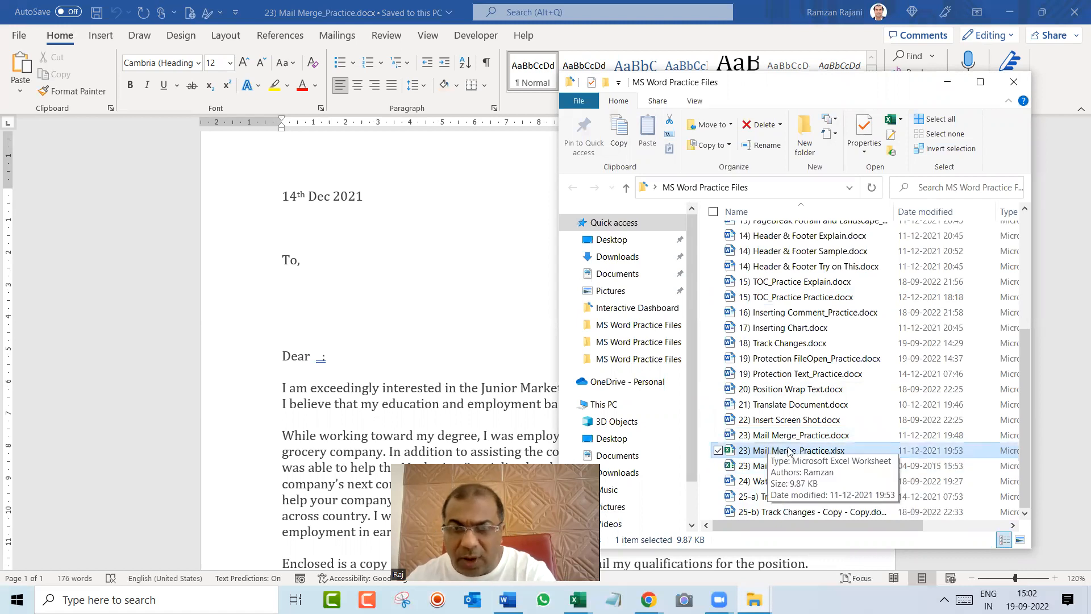
double_click(755, 452)
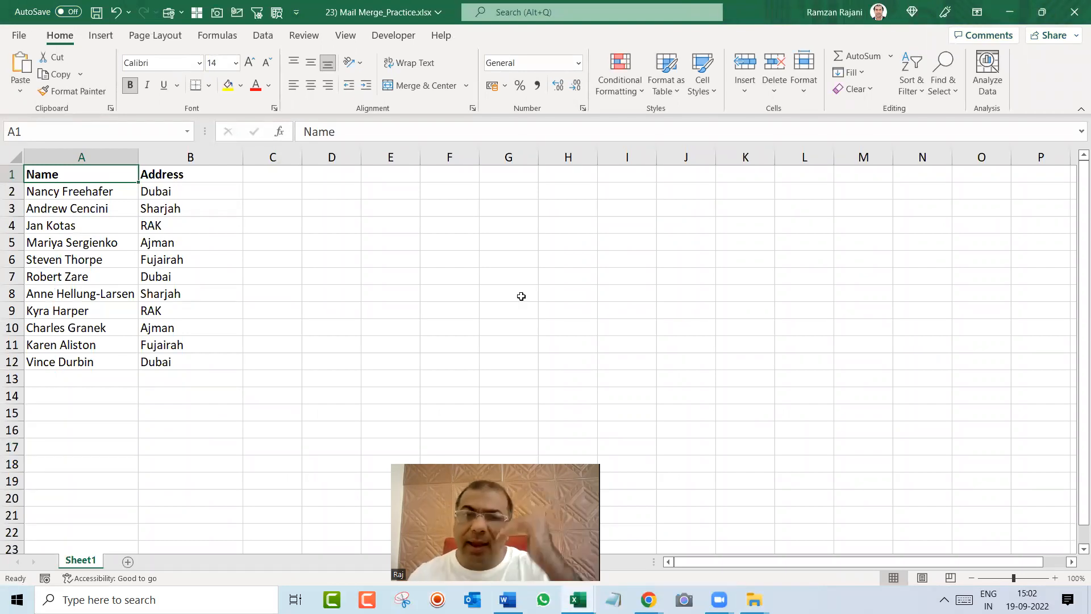
scroll(521, 296, "up", 2)
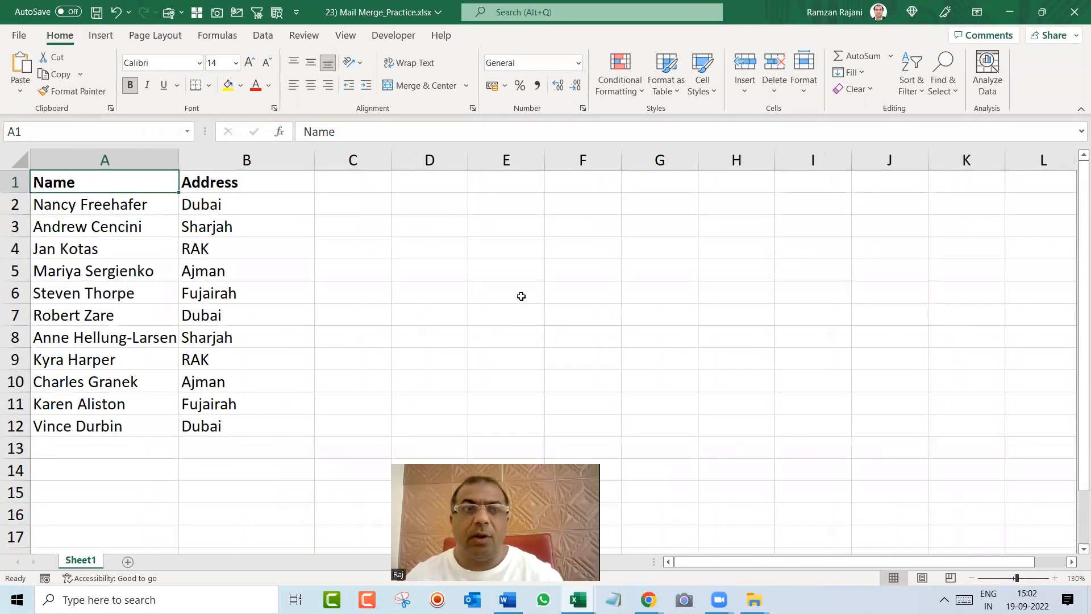
Step: Compare the blank "To," and "Dear" spots in the Word letter with the Name and Address columns of the Excel recipient list
key("alt+Tab")
key("alt+Tab")
key("alt+Tab")
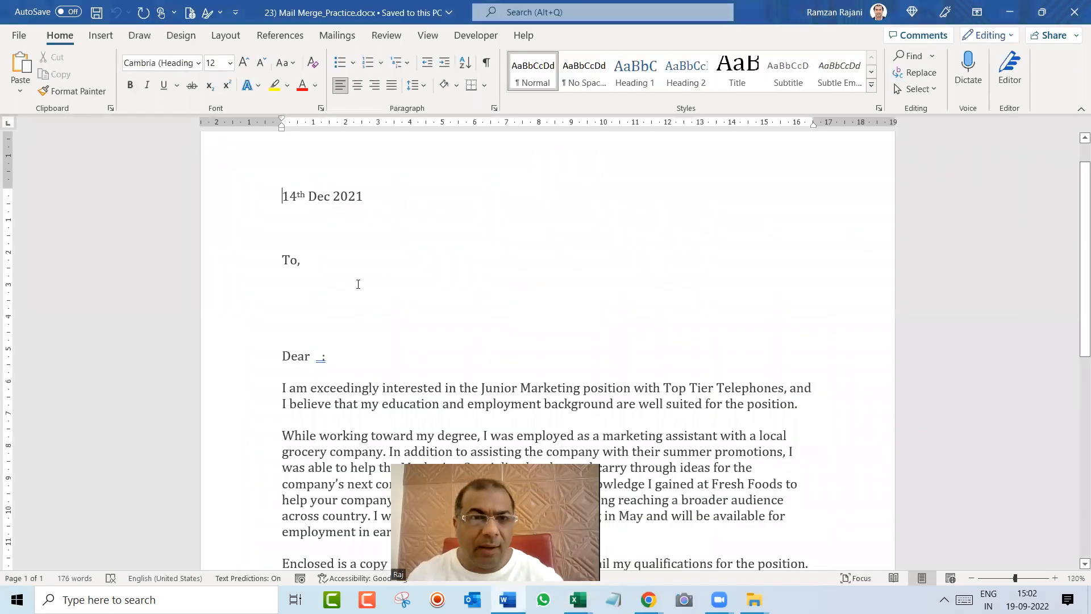
left_click(324, 261)
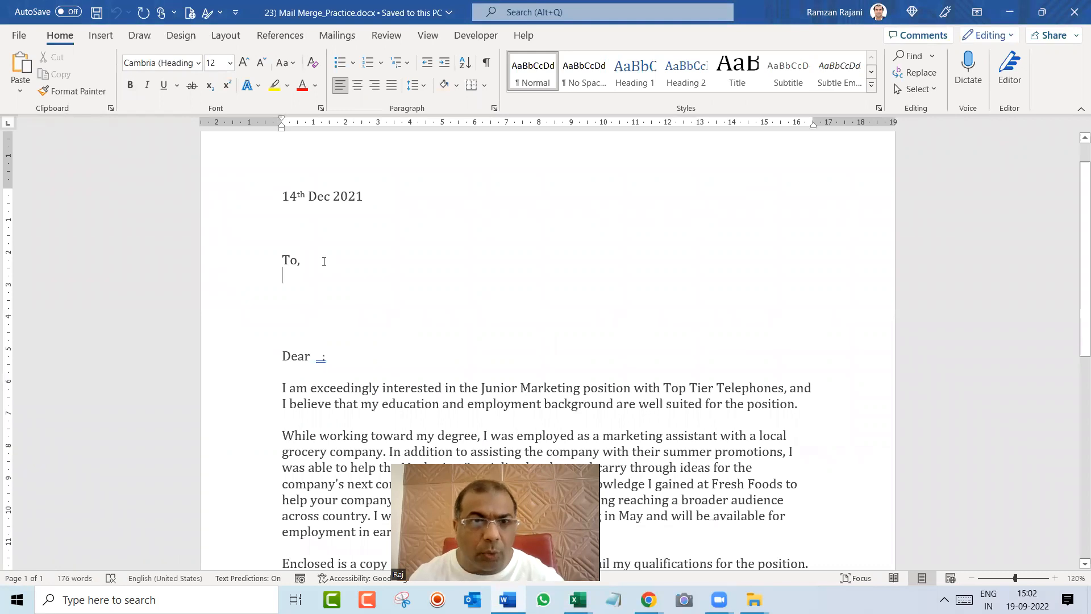
key("alt+Tab")
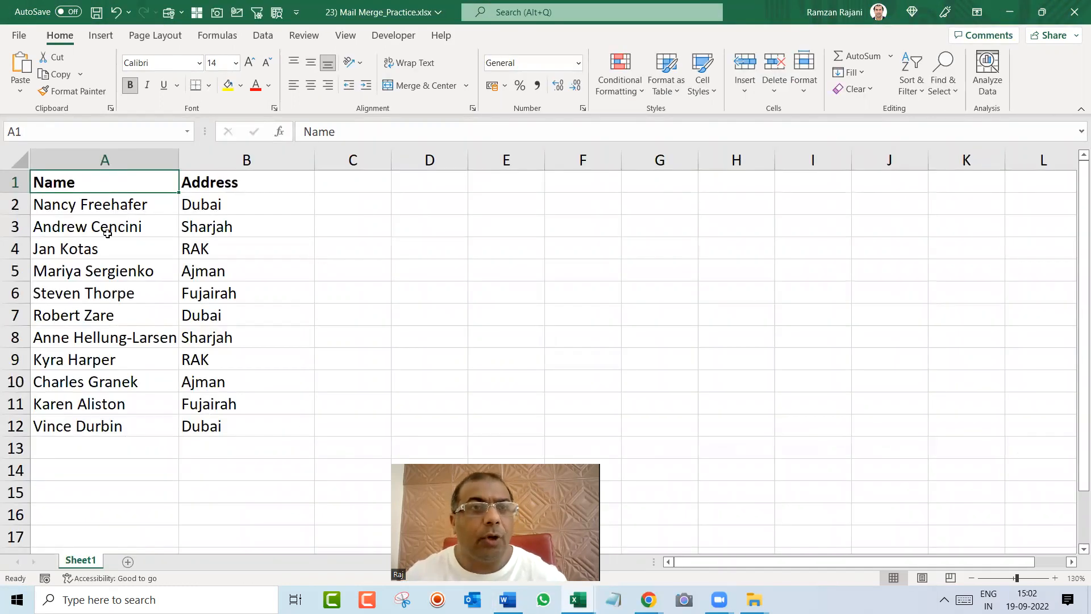
left_click_drag(87, 204, 99, 425)
key("alt+Tab")
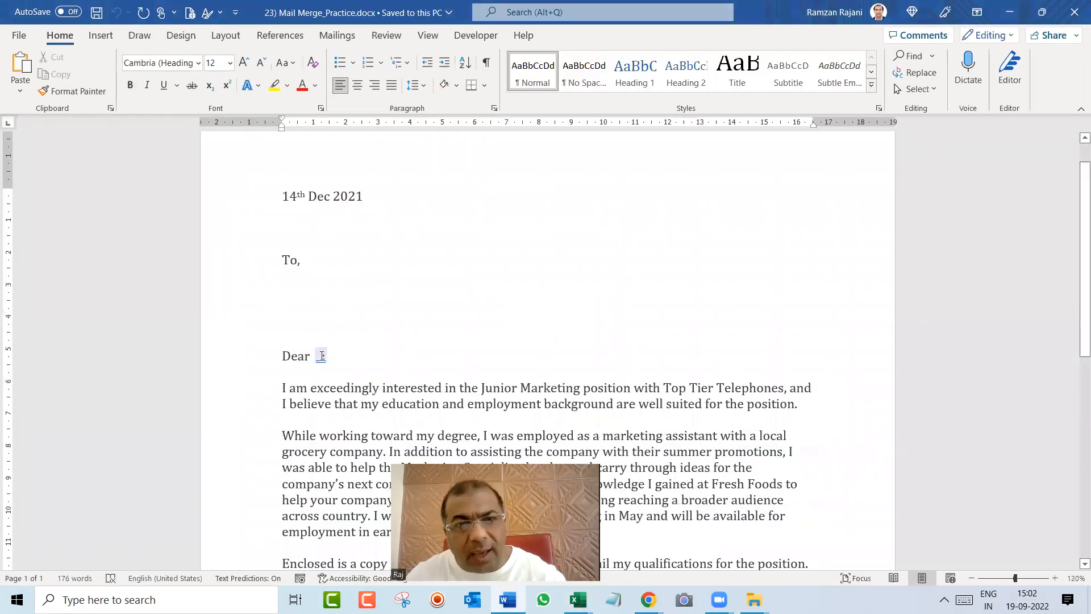
left_click(313, 355)
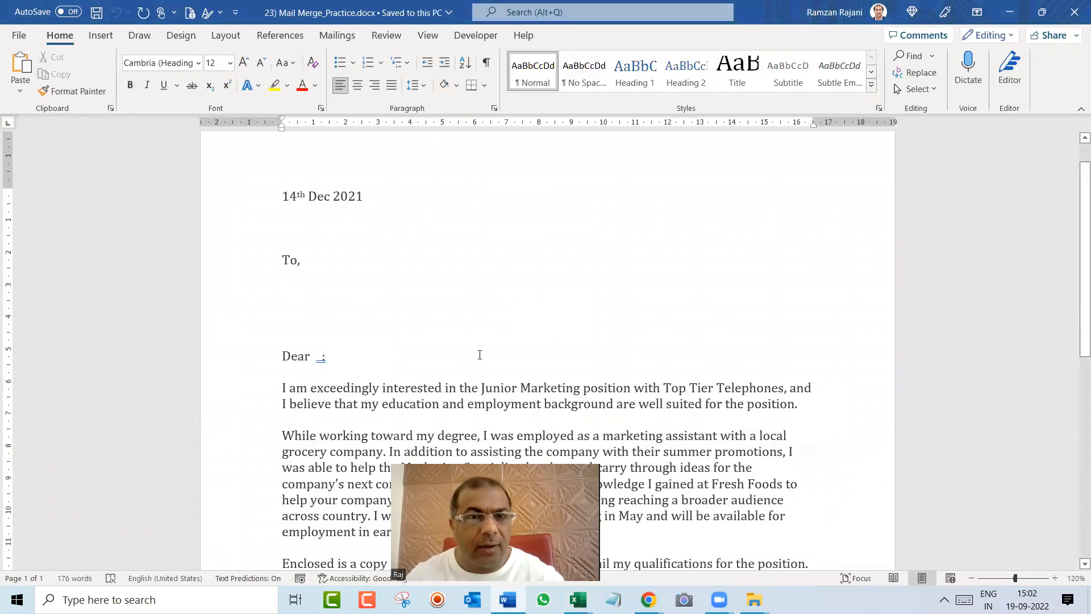
key("alt+Tab")
left_click_drag(227, 204, 226, 424)
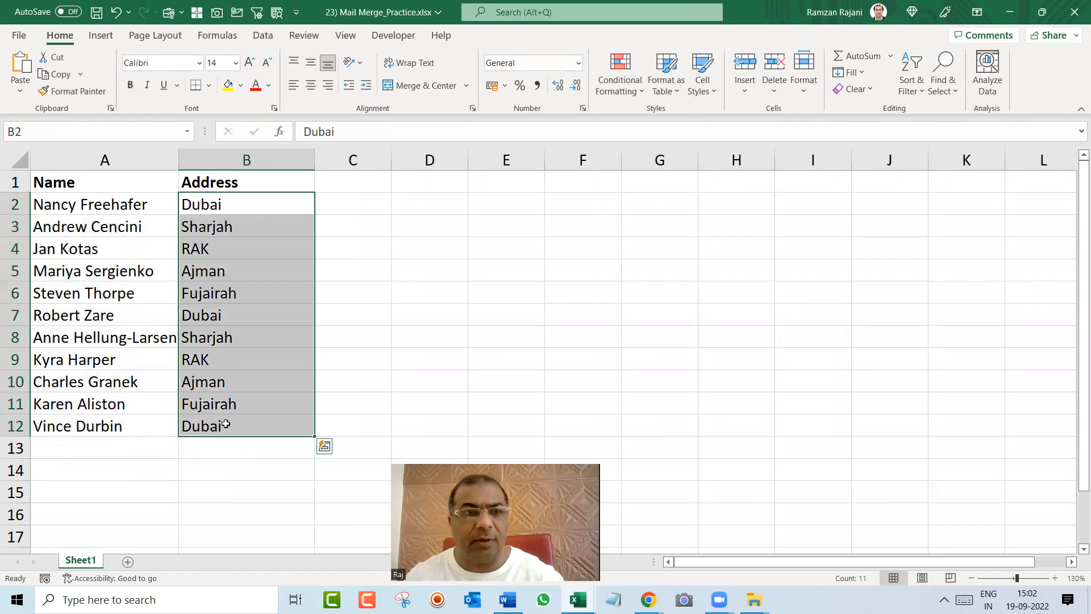
key("alt+Tab")
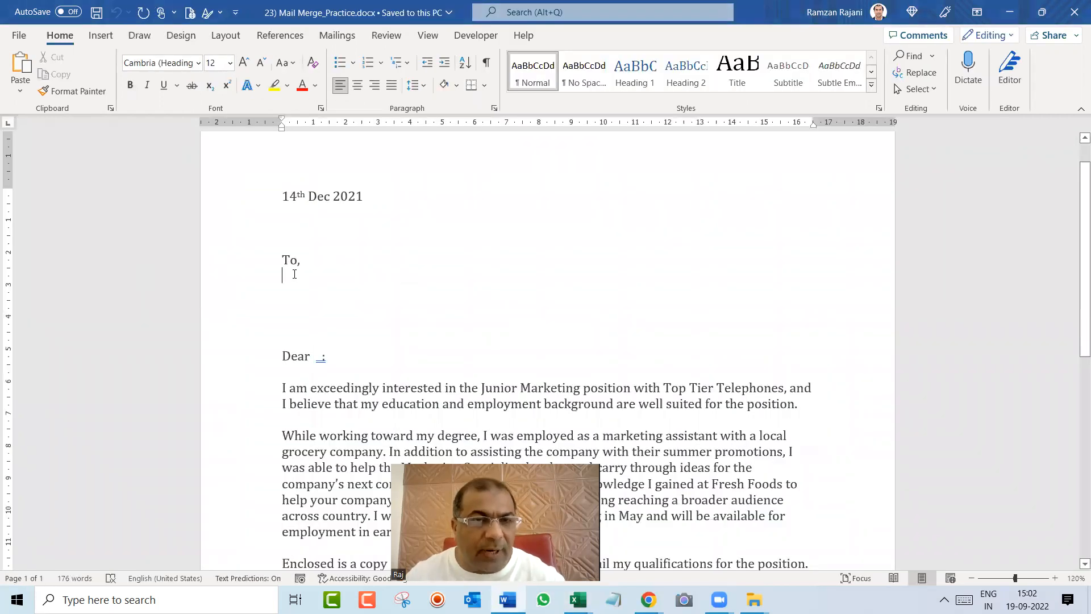
left_click(320, 357)
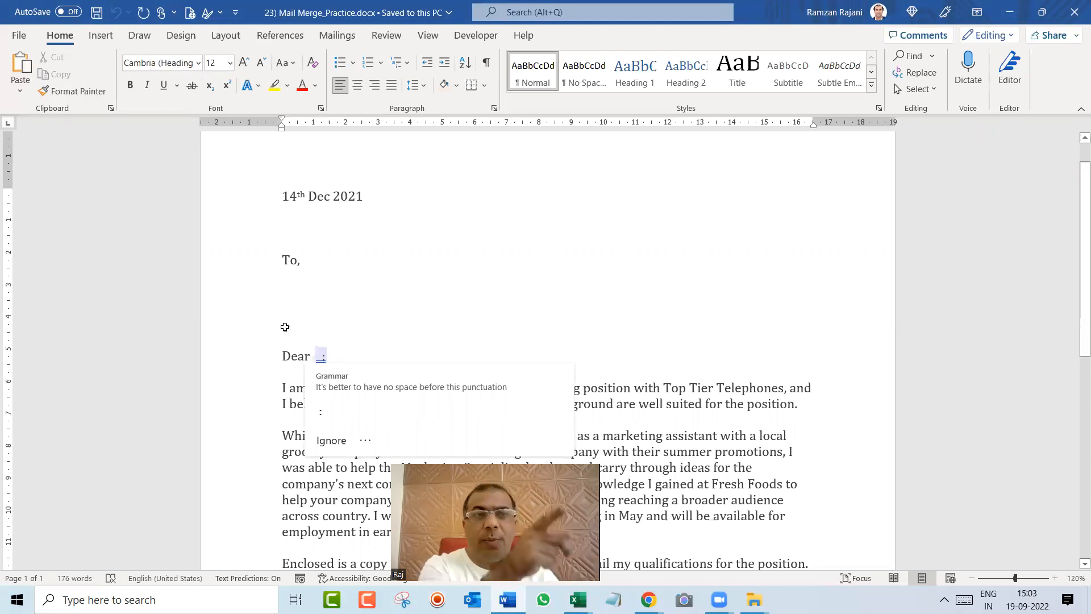
key("alt+Tab")
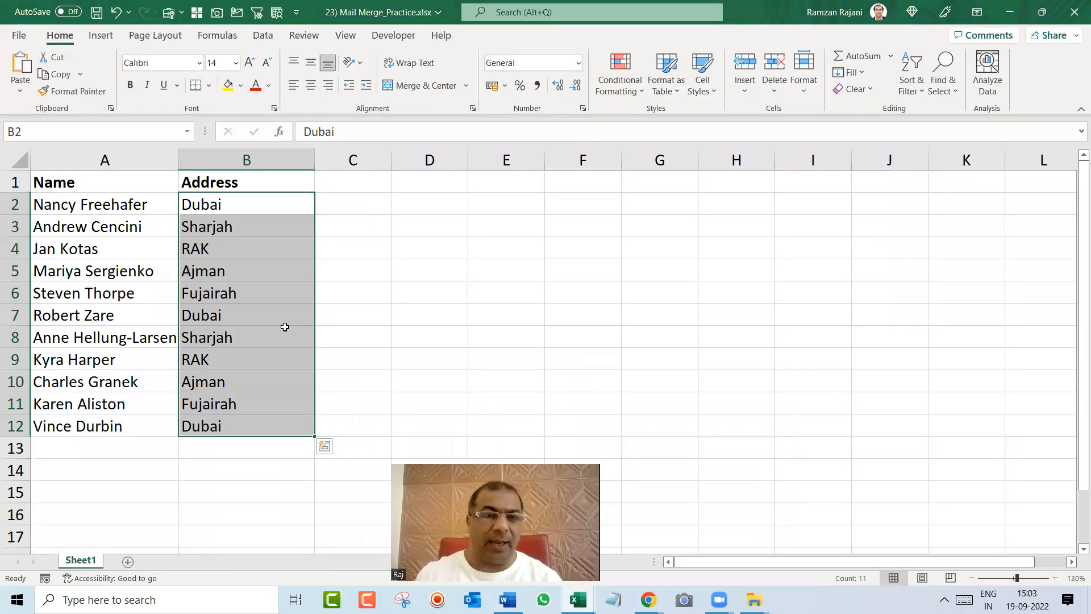
key("Left")
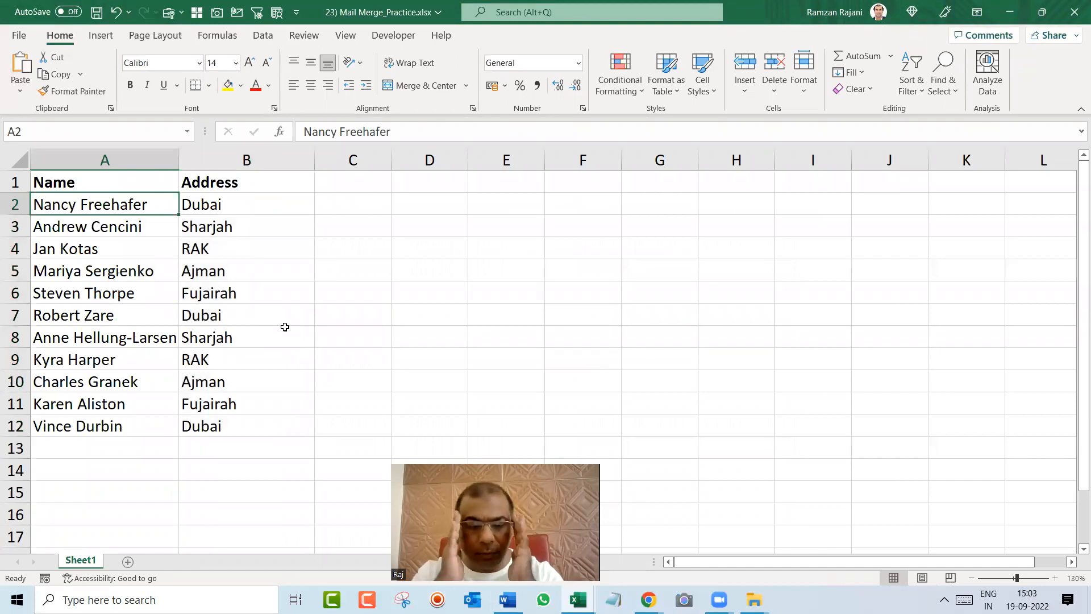
Step: Switch to the MS Word Practice Files folder and examine its full path
key("alt+Tab")
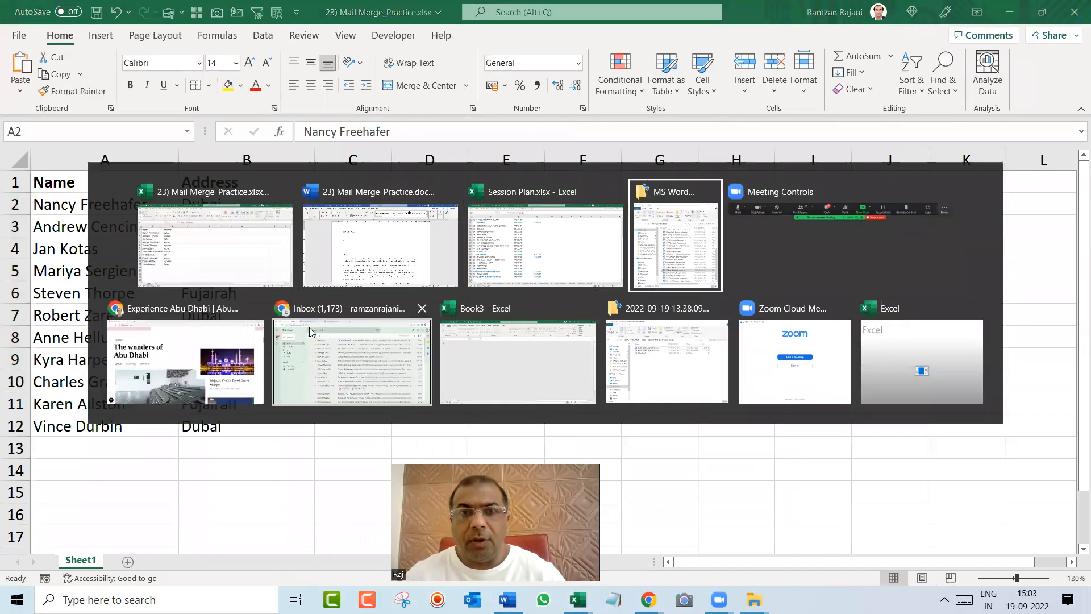
left_click(814, 188)
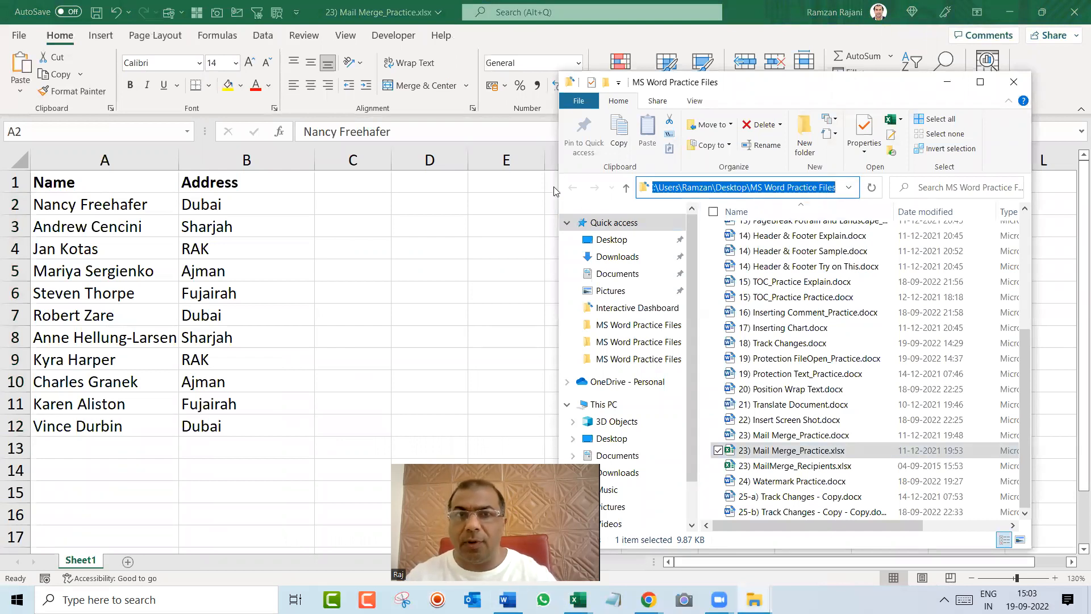
left_click_drag(554, 187, 461, 187)
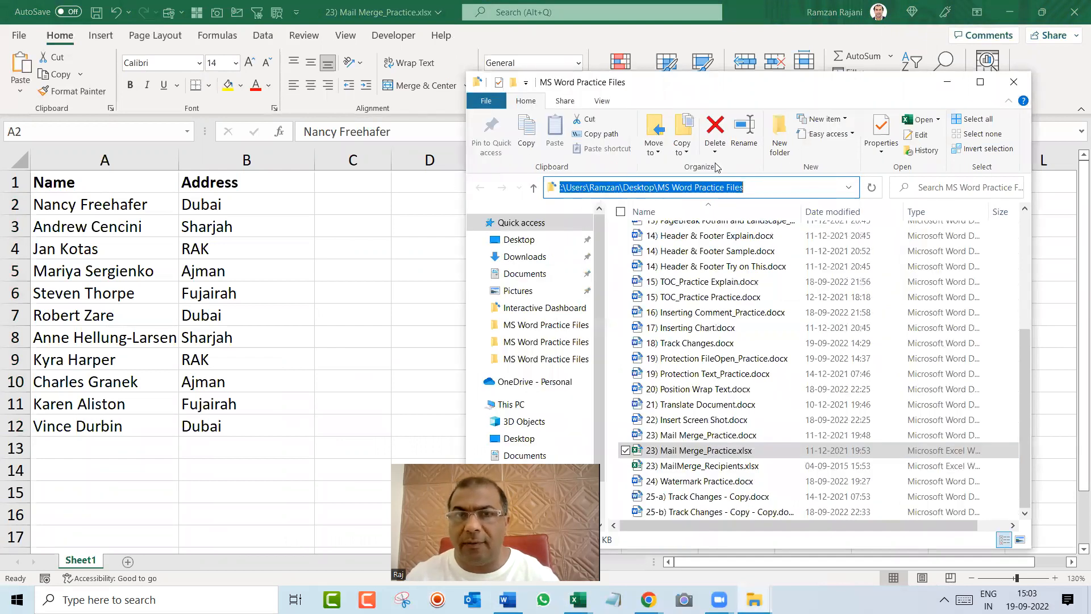
left_click_drag(776, 190, 531, 188)
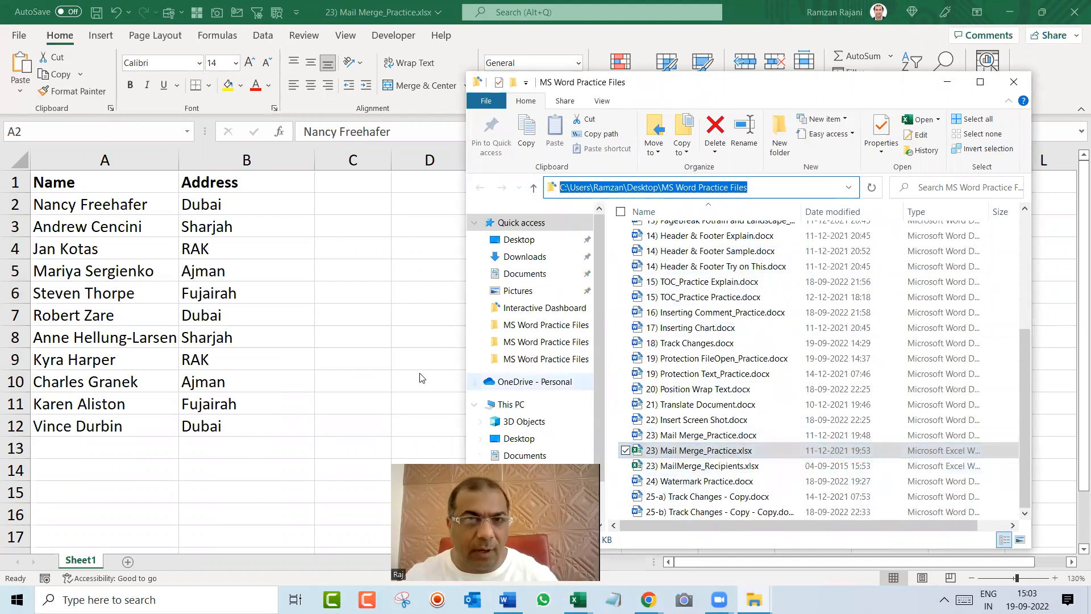
Step: Return to the Word letter and start a mail merge of the type Letters
key("alt+Tab")
key("alt+Tab")
key("Tab")
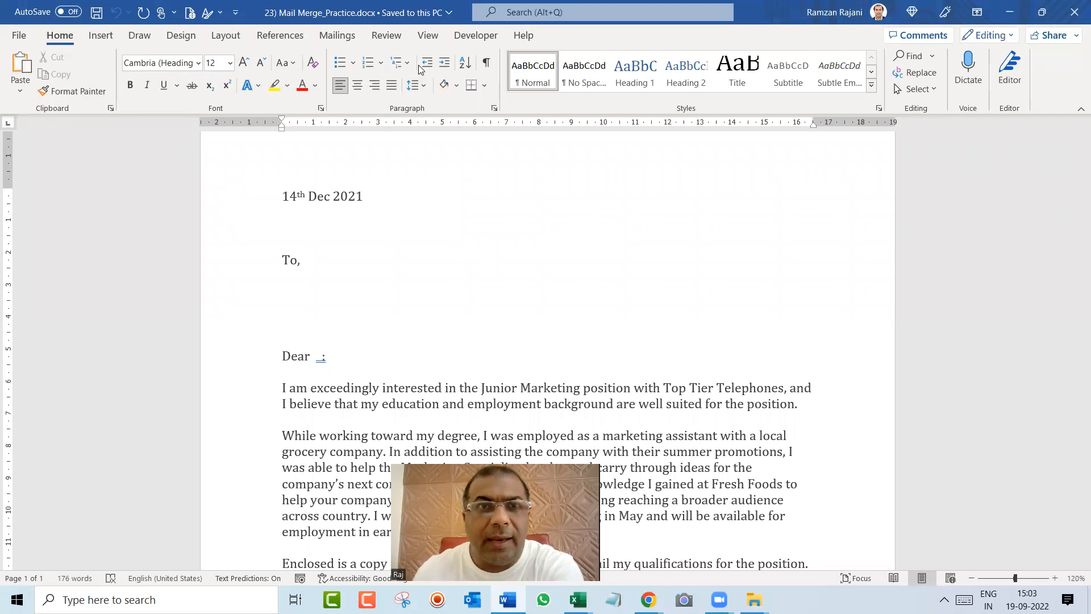
left_click(343, 37)
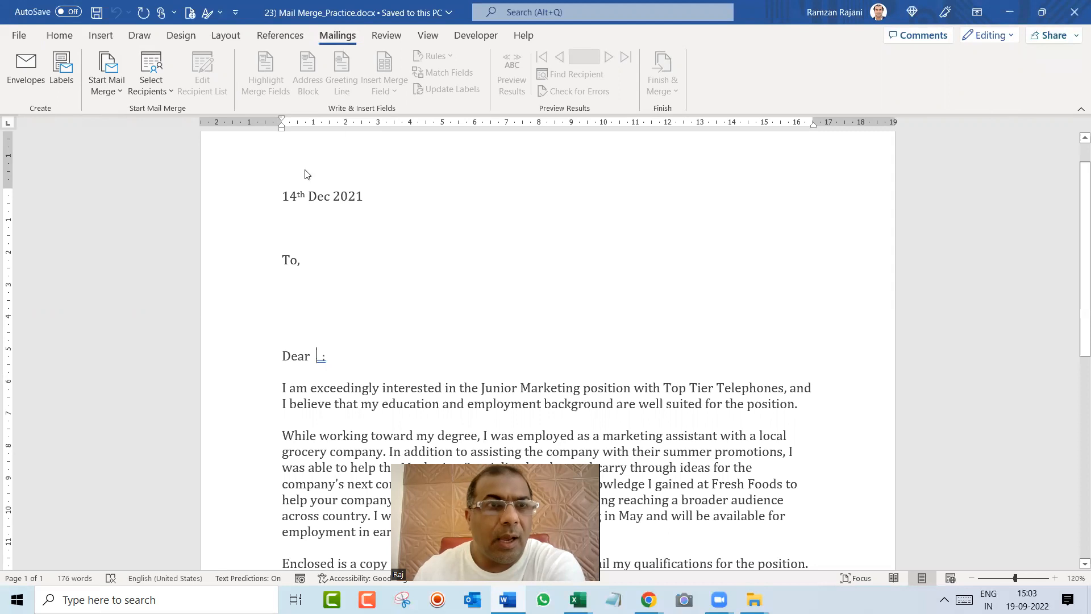
left_click(121, 93)
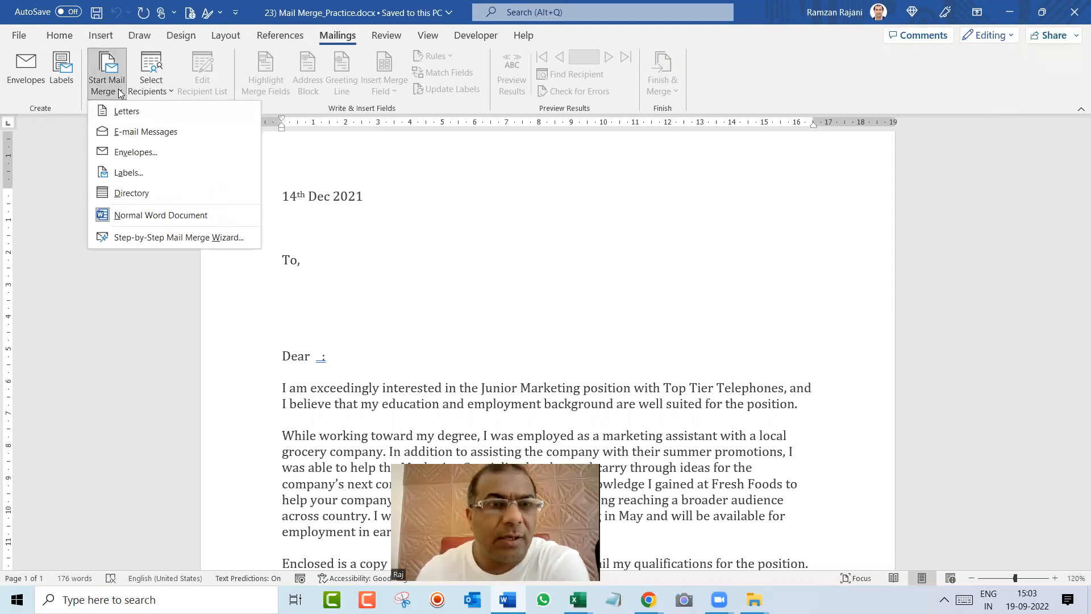
left_click(206, 117)
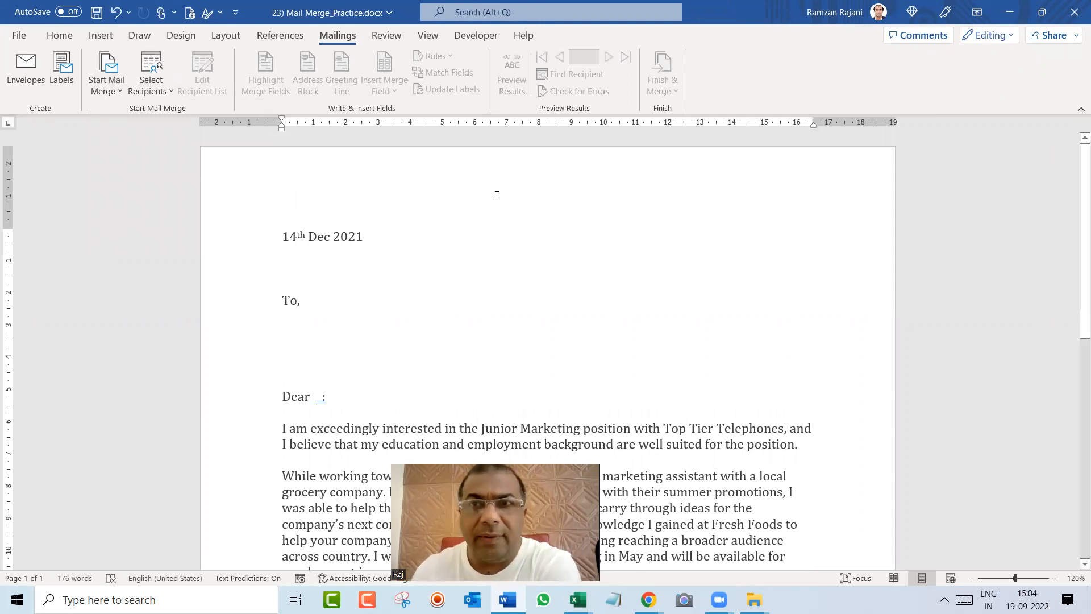
Step: Launch the Step-by-Step Mail Merge Wizard, widen its pane, and advance to the starting document stage with Letters as the document type
left_click(110, 93)
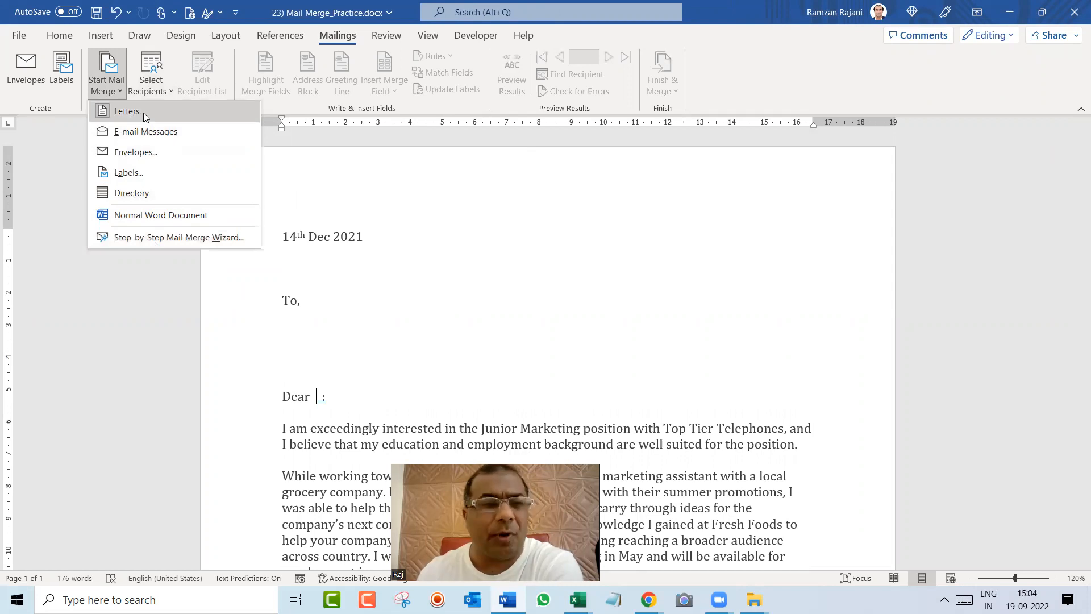
left_click(163, 237)
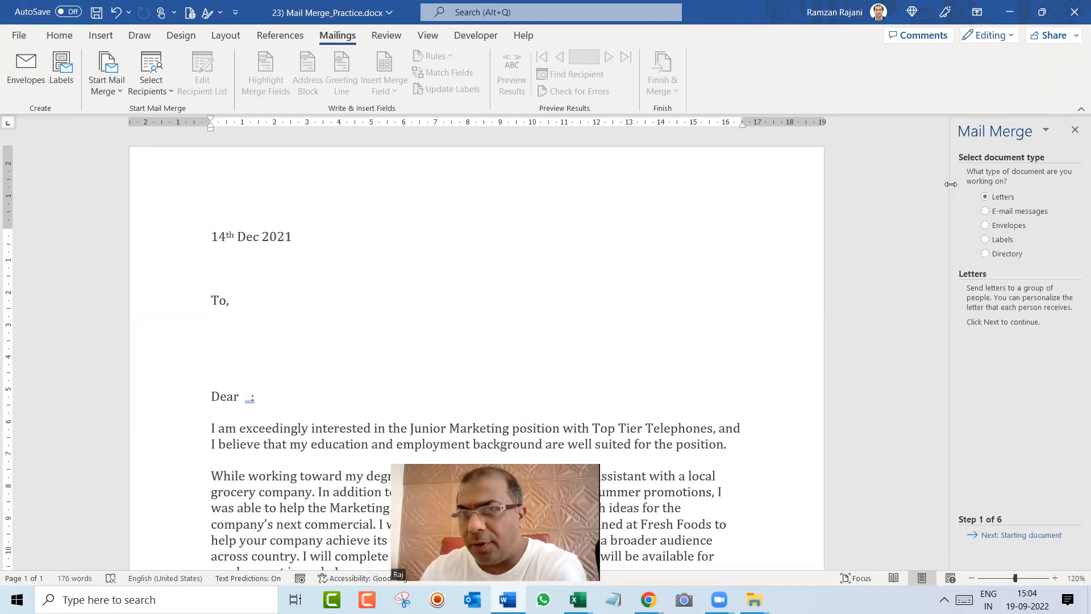
left_click_drag(950, 184, 885, 186)
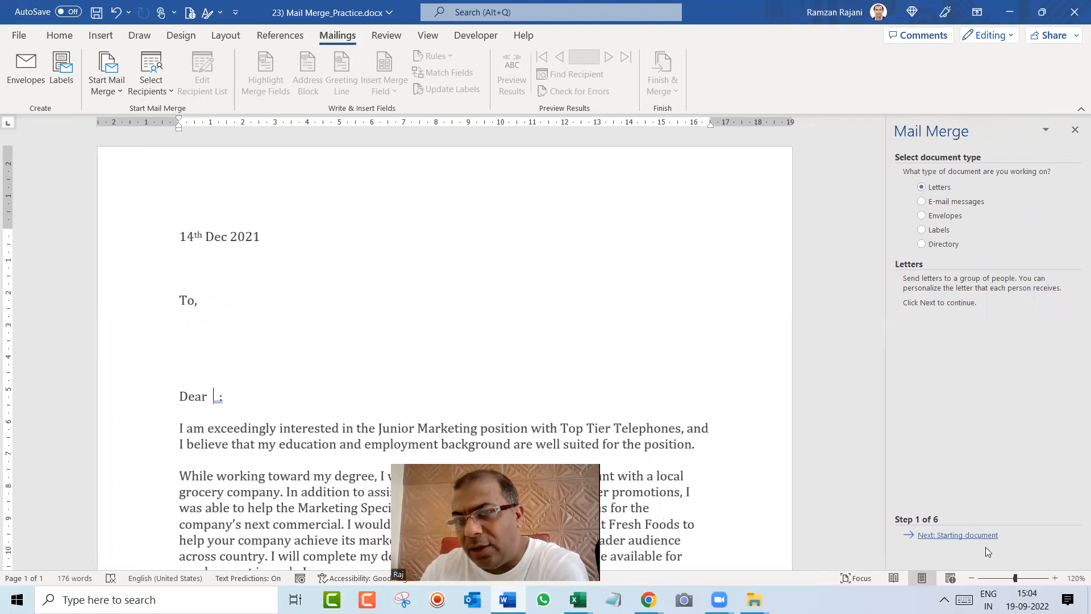
left_click(958, 535)
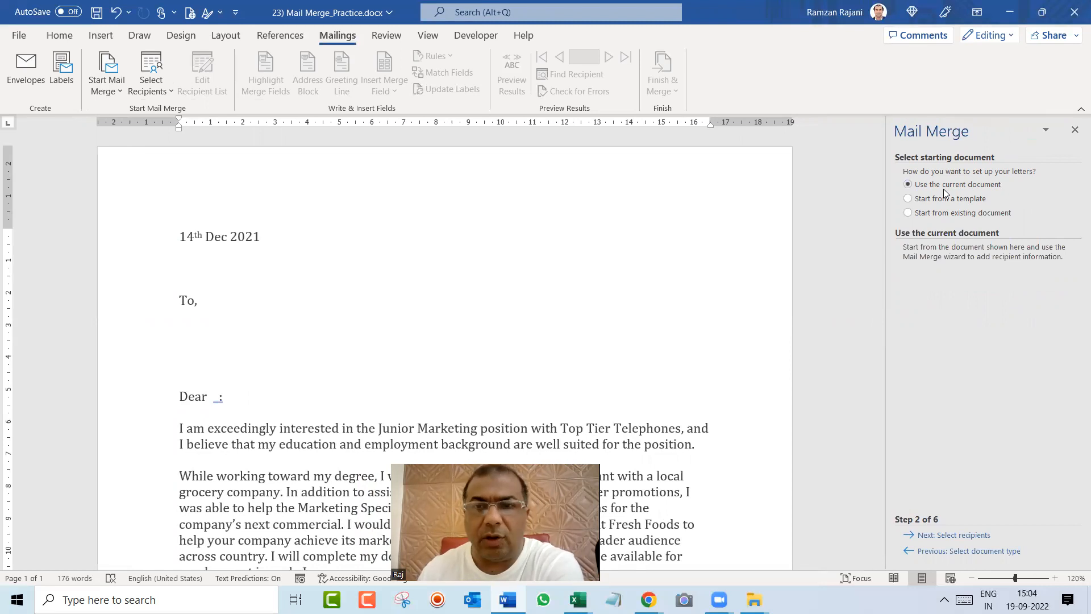
Step: Keep the current document as the starting document and open "23) Mail Merge_Practice.xlsx" from the Desktop's MS Word Practice Files folder as the existing recipient list
left_click(976, 536)
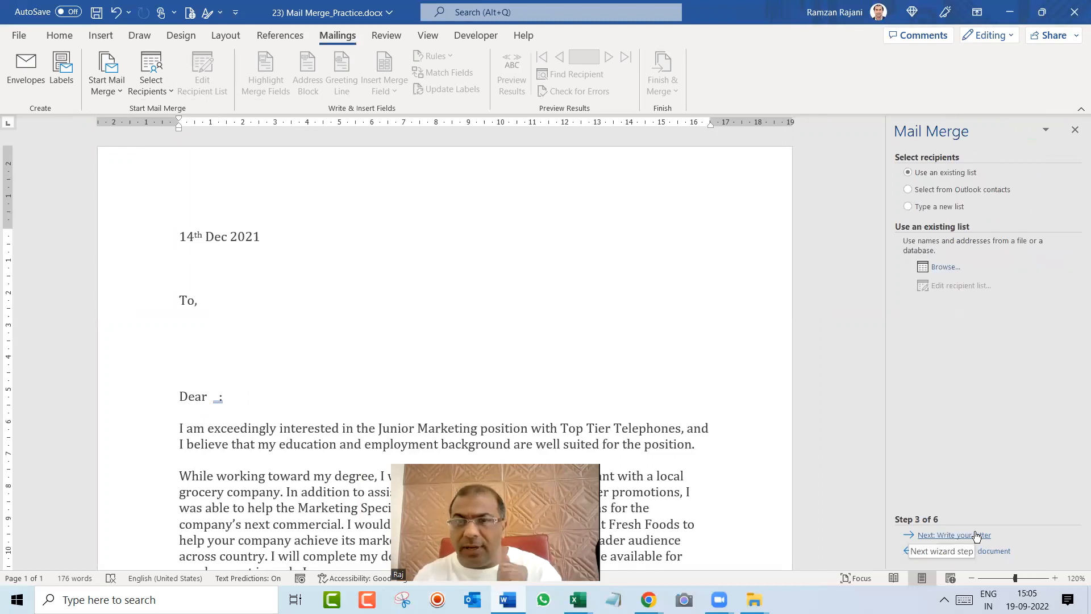
left_click(947, 268)
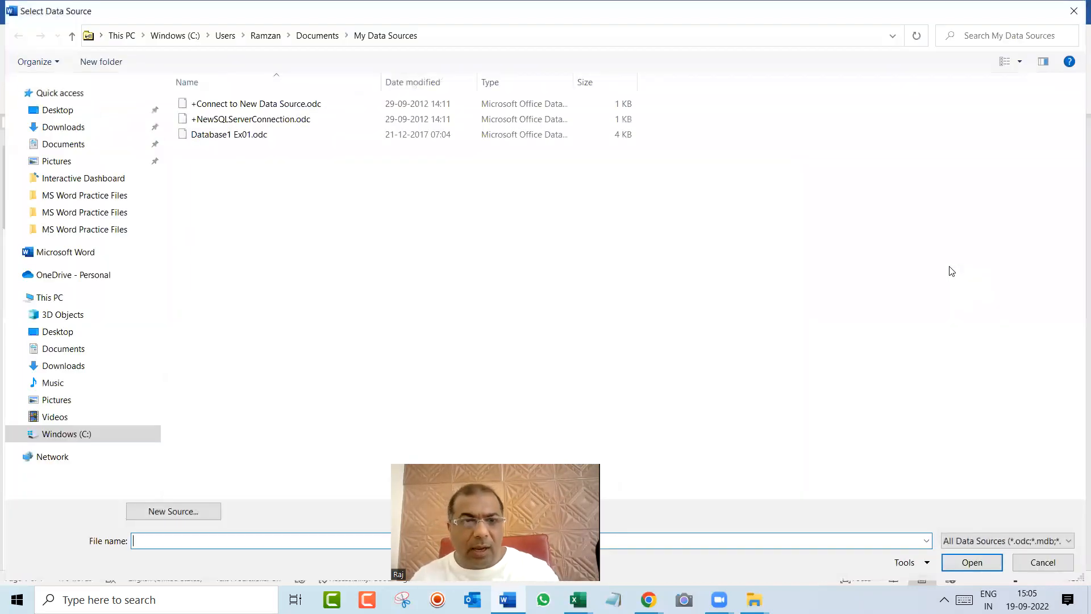
type("C:\\Users\\Ramzan\\Desktop\\MS Word Practice Files")
key("Return")
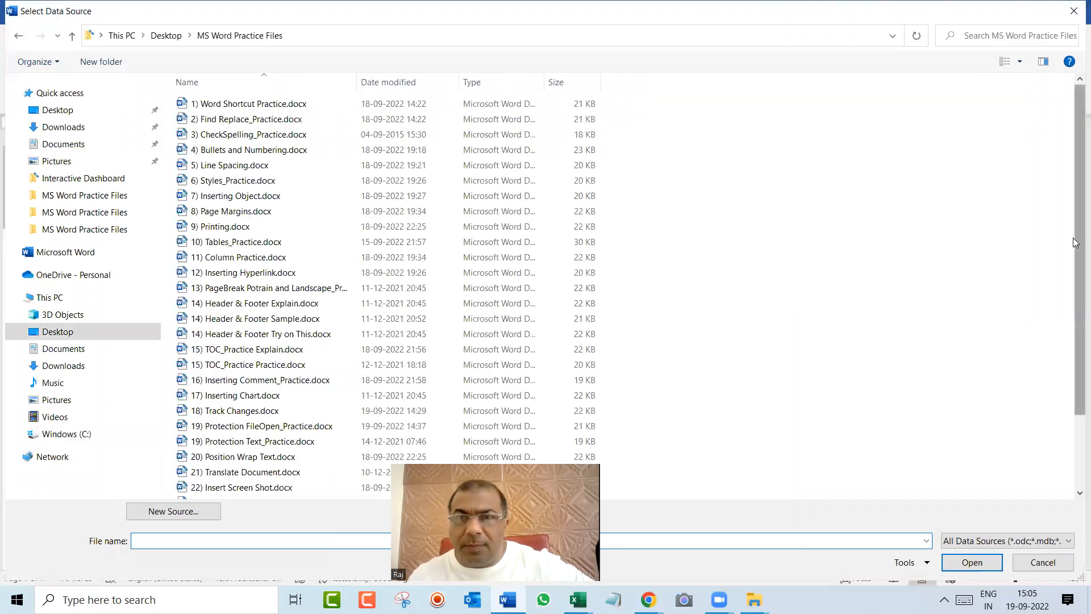
left_click_drag(1073, 237, 1072, 327)
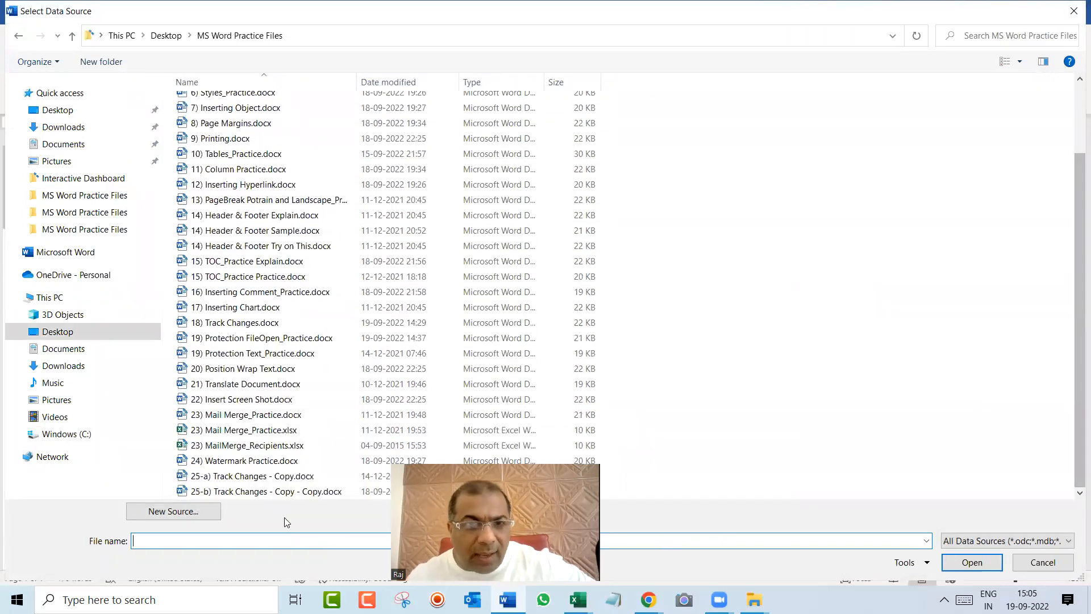
left_click(248, 430)
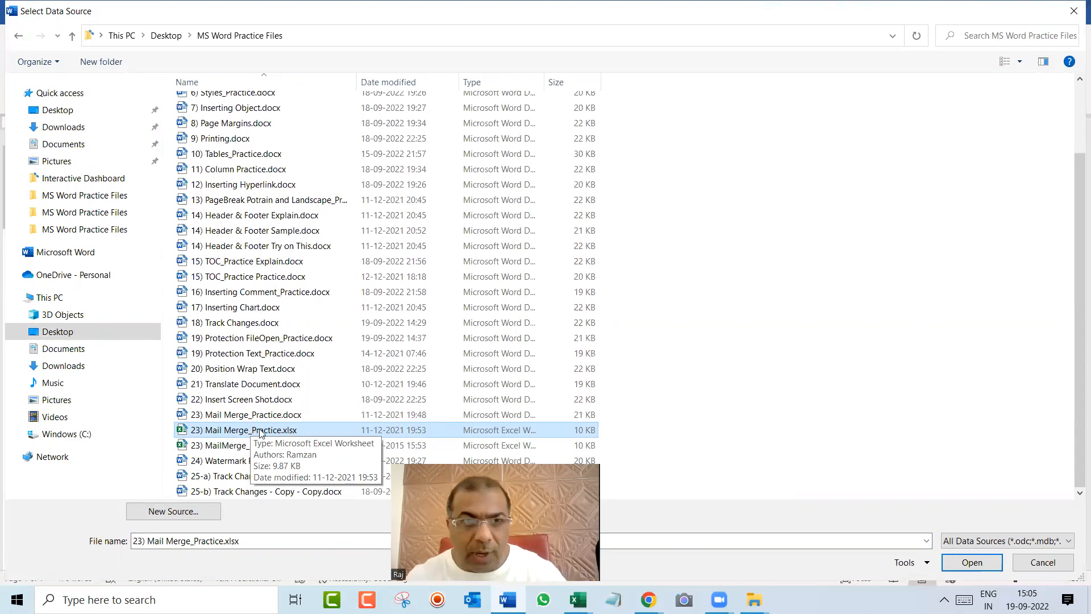
left_click(989, 564)
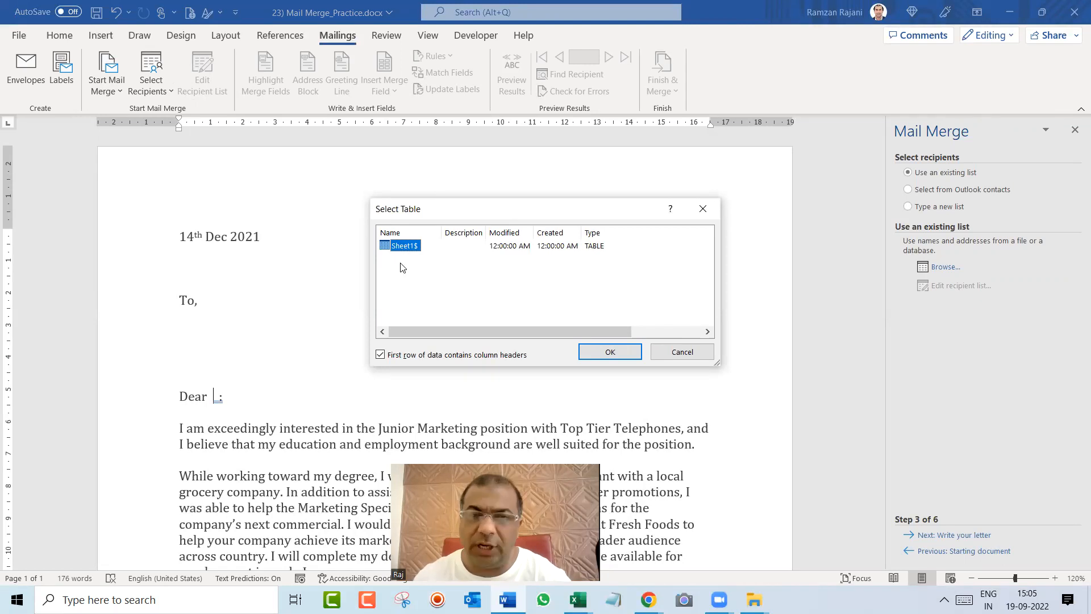
Step: Use the Sheet1$ table with its first row as column headers and accept all listed recipients for the merge
left_click(598, 353)
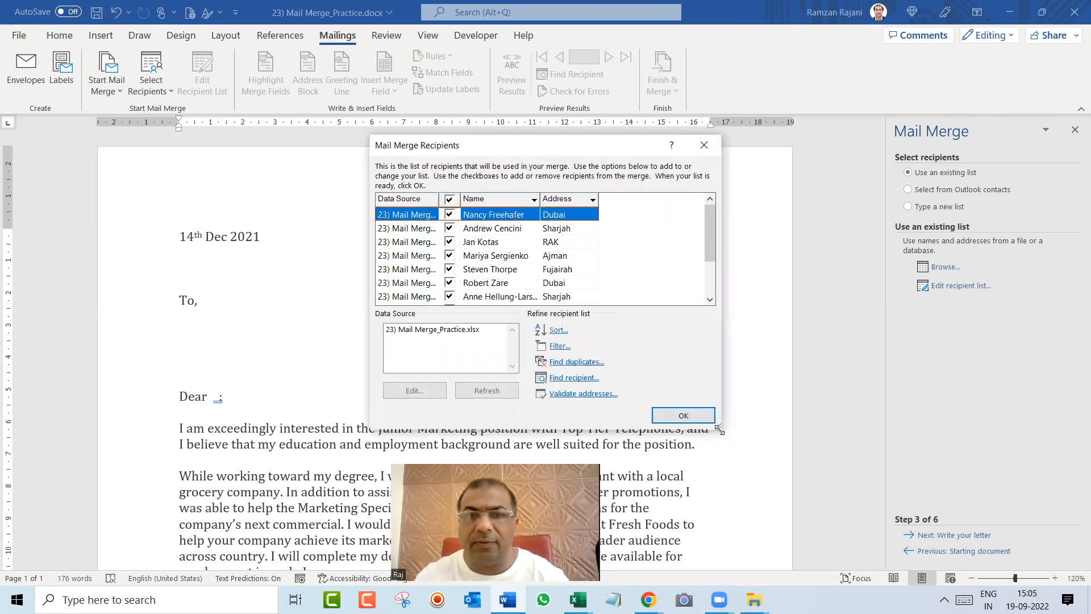
left_click_drag(719, 430, 777, 475)
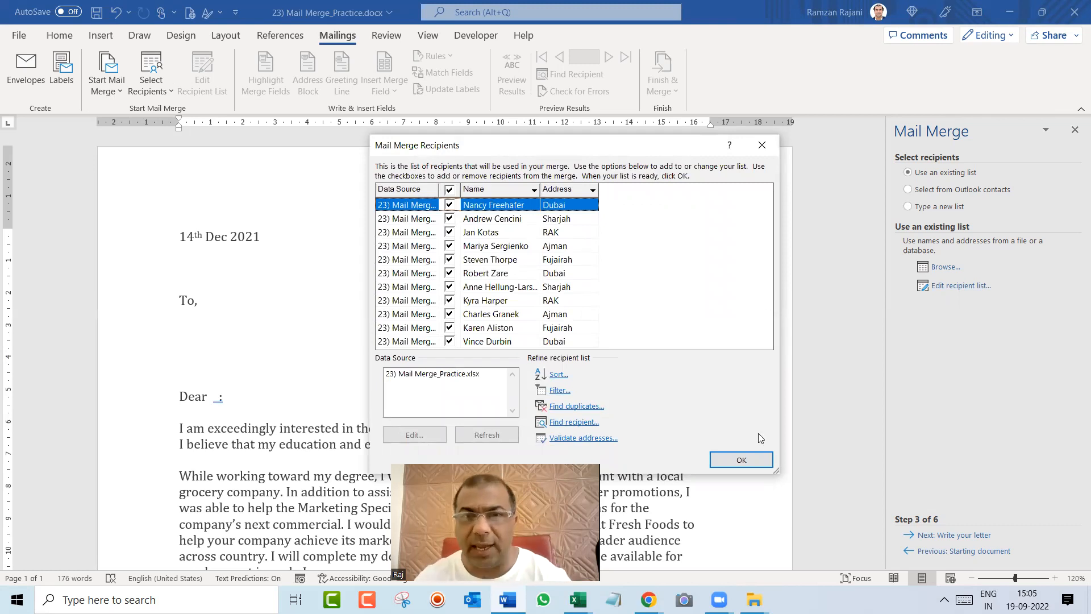
left_click(742, 460)
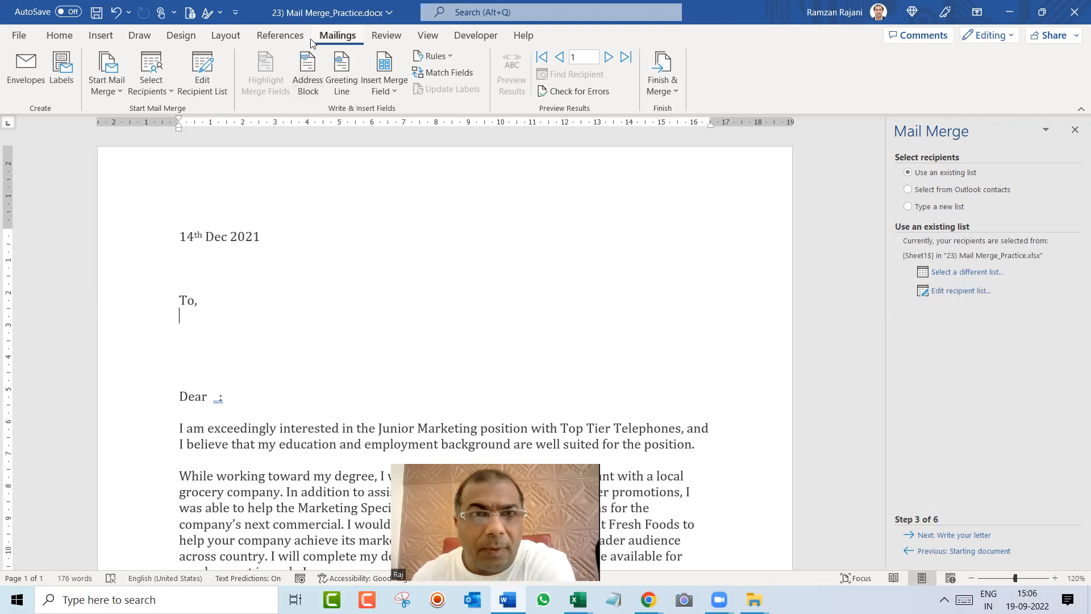
Step: Insert the Name and Address merge fields on separate lines below "To," and turn on the results preview
left_click(393, 96)
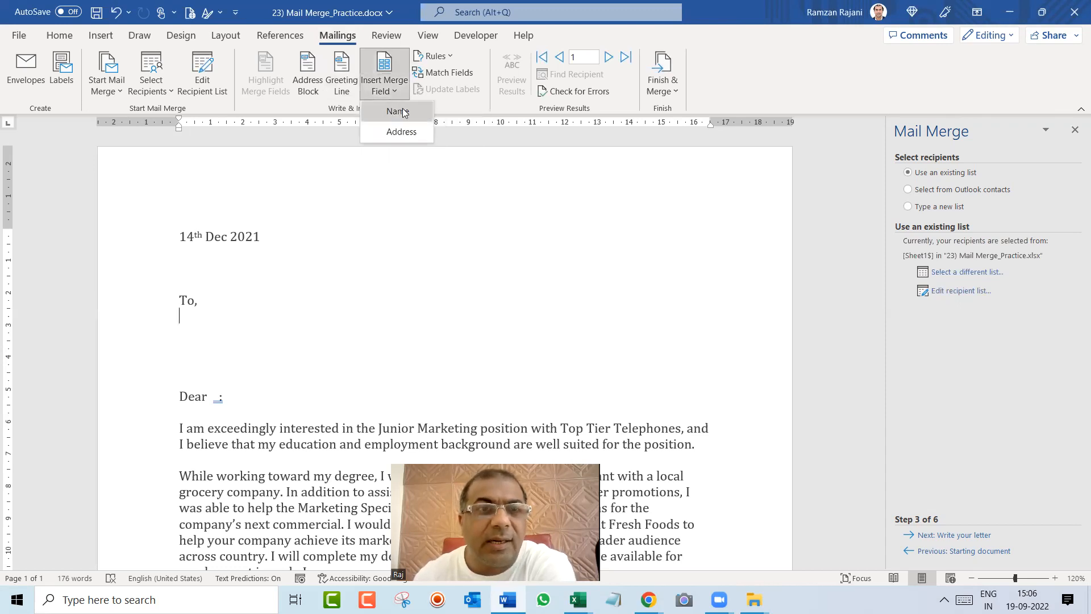
left_click(401, 111)
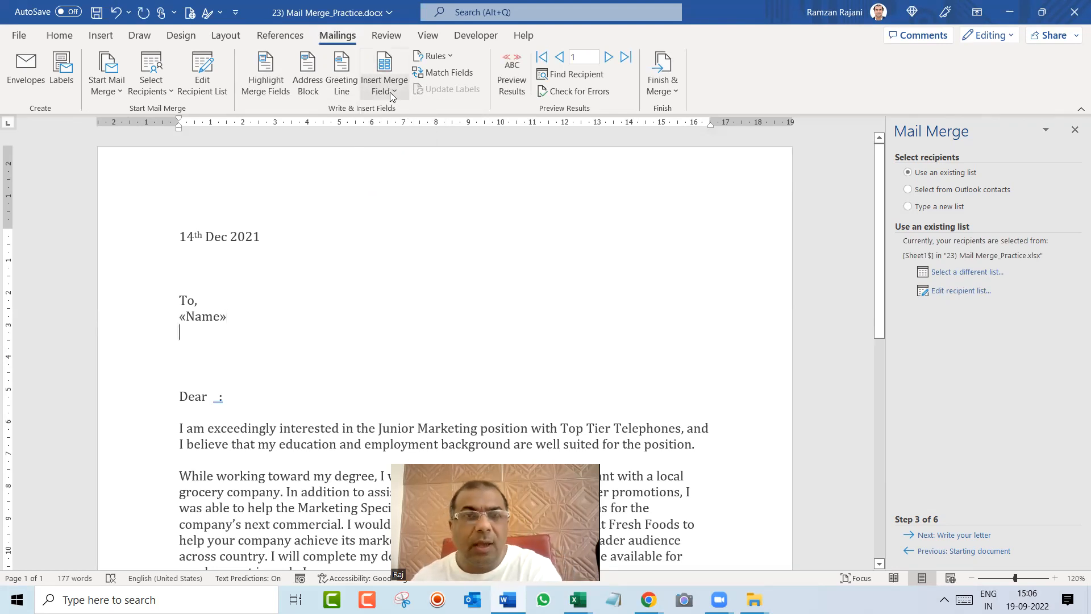
left_click(390, 92)
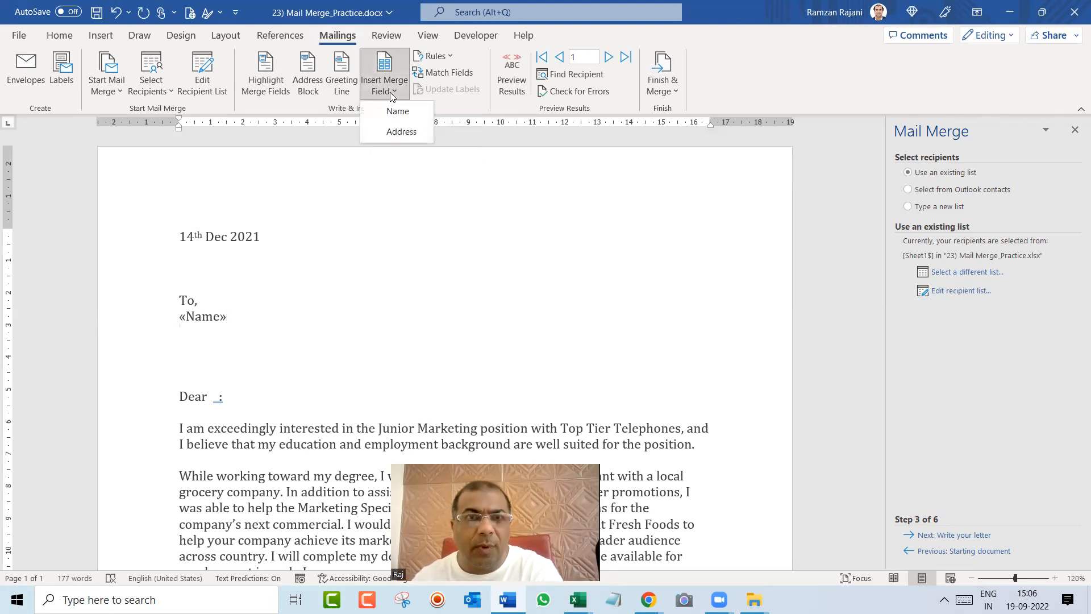
left_click(401, 131)
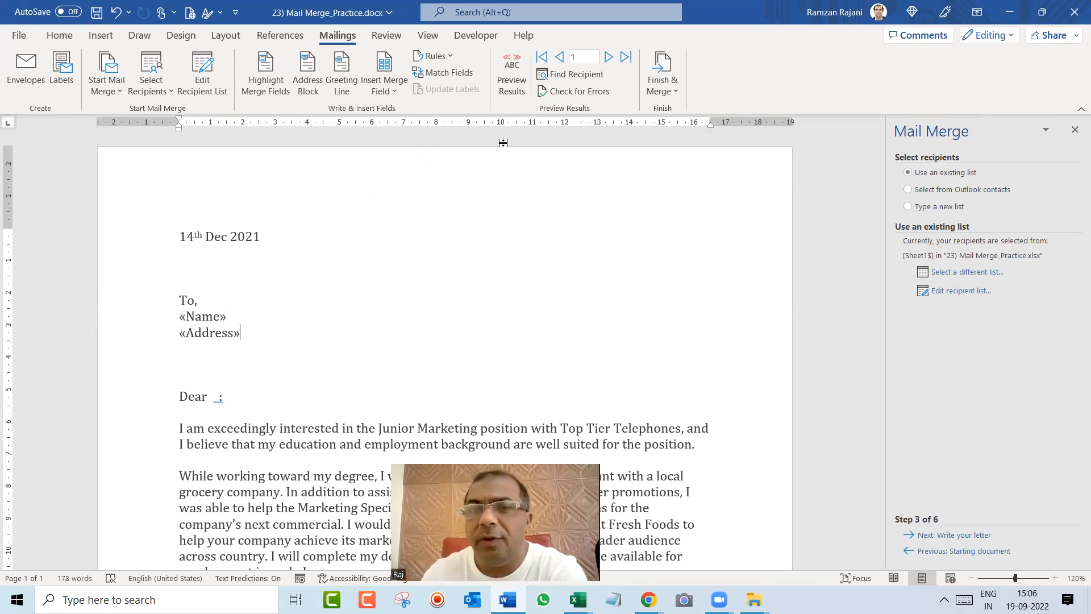
left_click(519, 93)
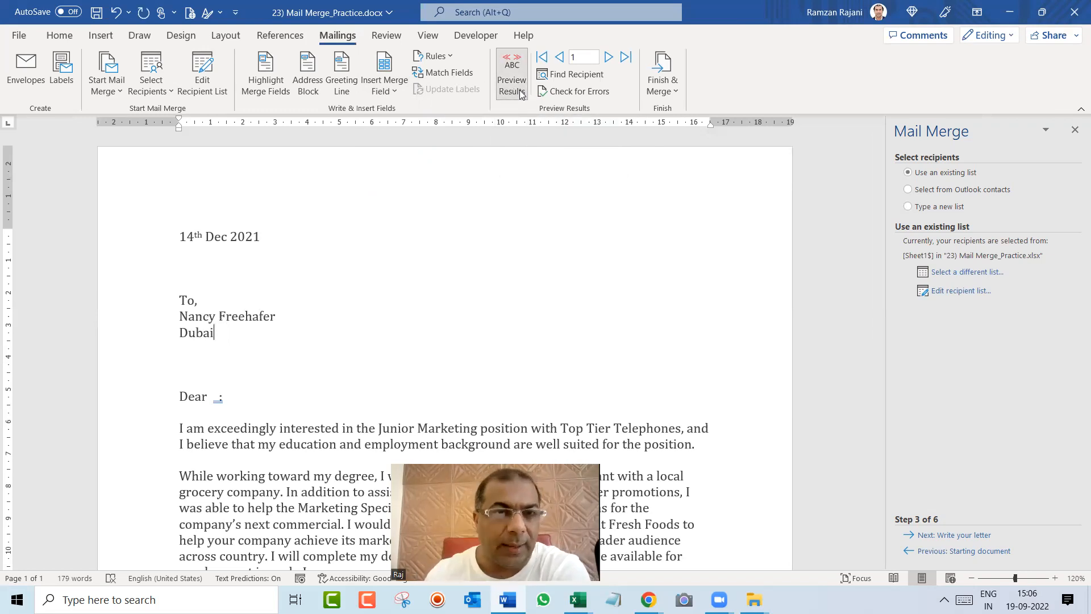
Step: Insert the Name merge field after "Dear" and replace the leftover spaces and colon with a comma
left_click(231, 397)
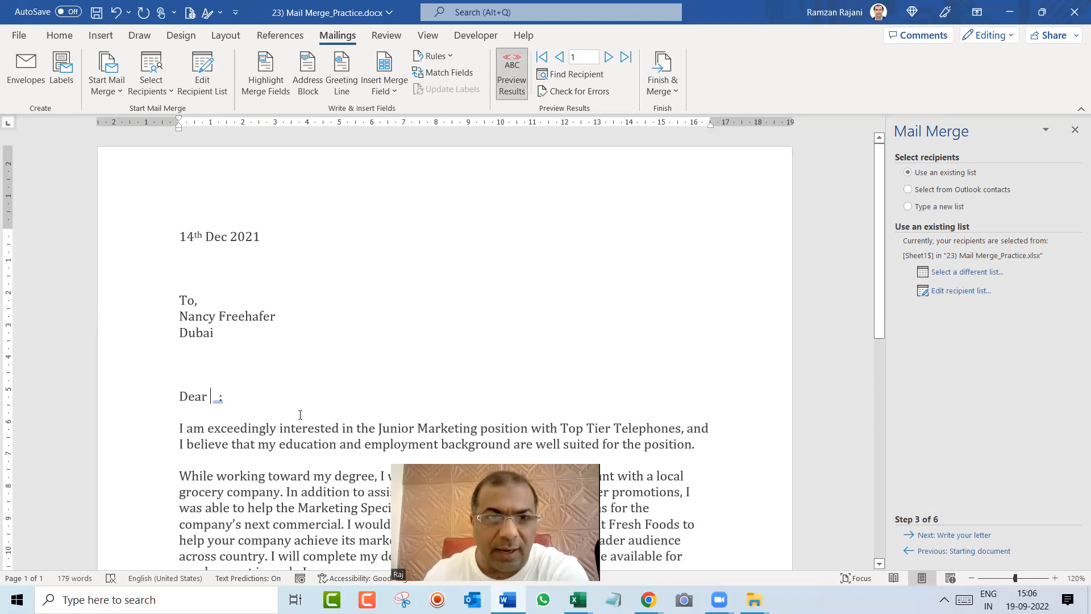
left_click(383, 92)
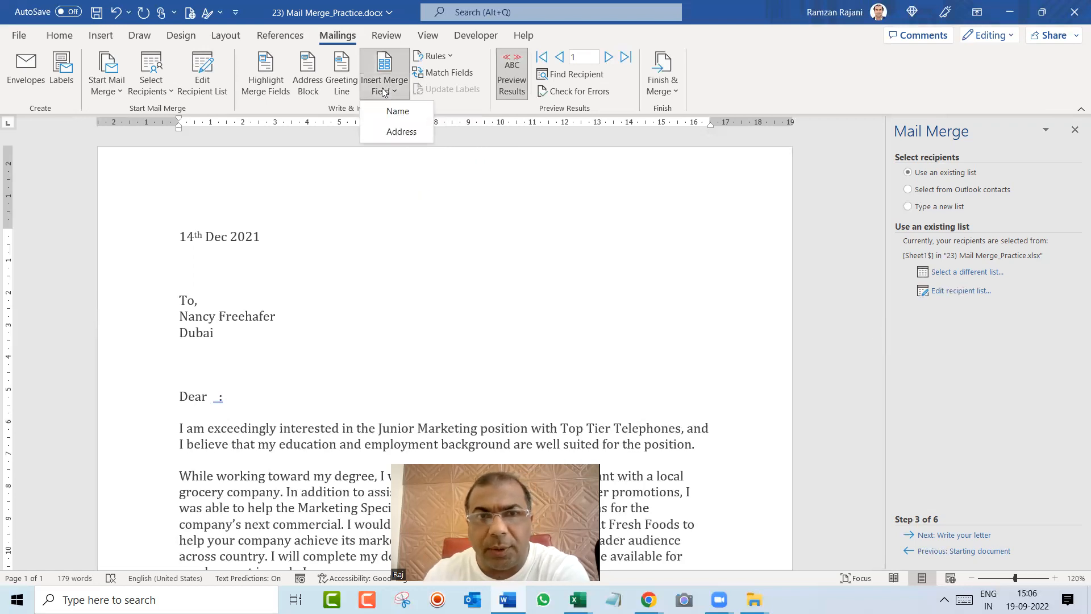
left_click(390, 109)
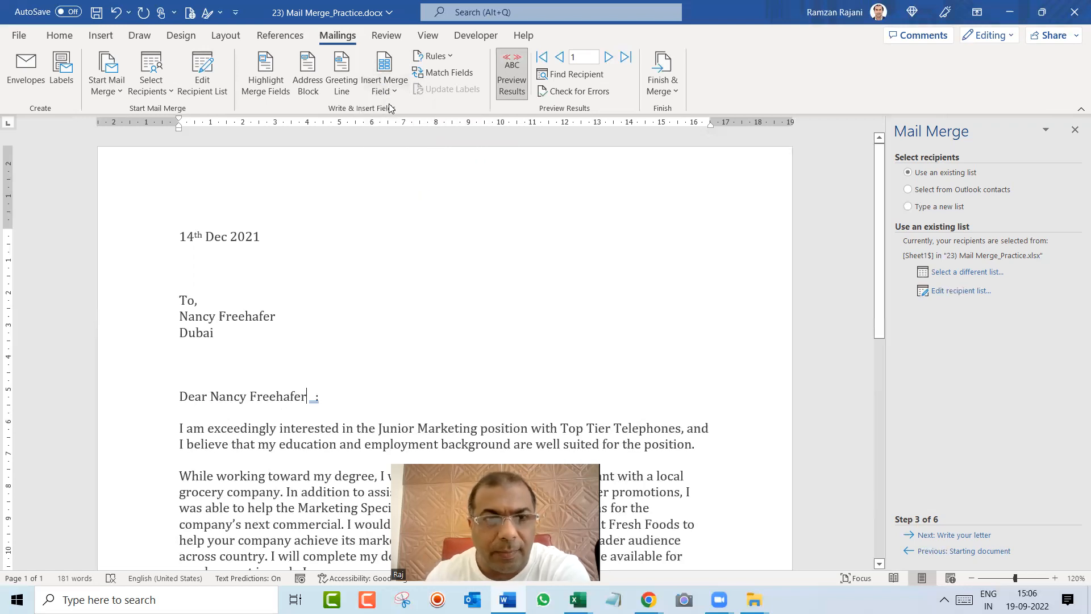
key("Delete")
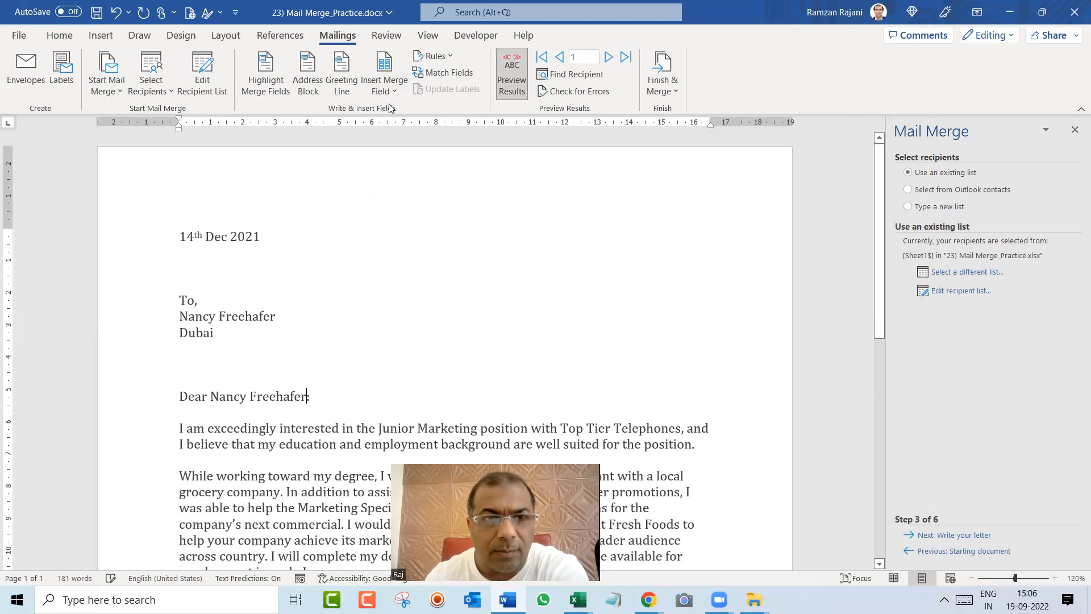
type(",")
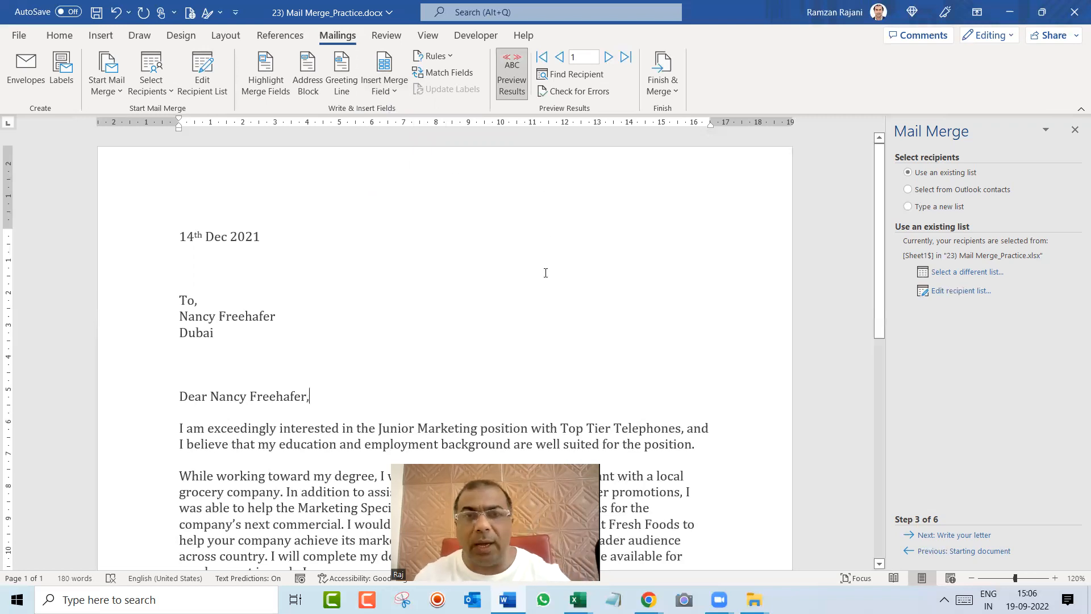
Step: Preview the letter for successive recipients, going forward to record 7 and back to record 4
left_click(608, 58)
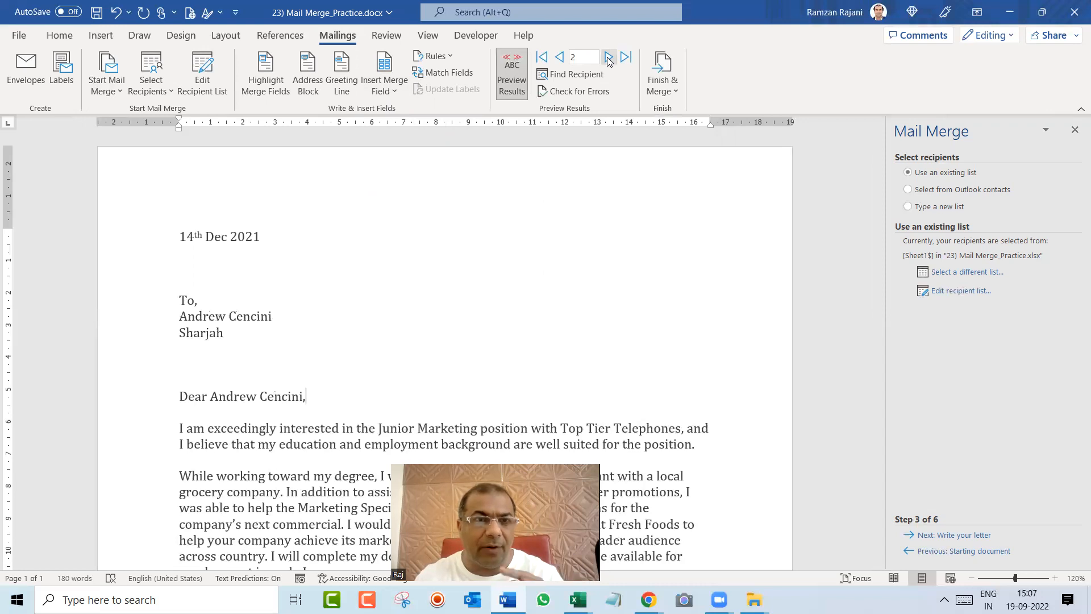
left_click(608, 58)
left_click(608, 58)
left_click(608, 58)
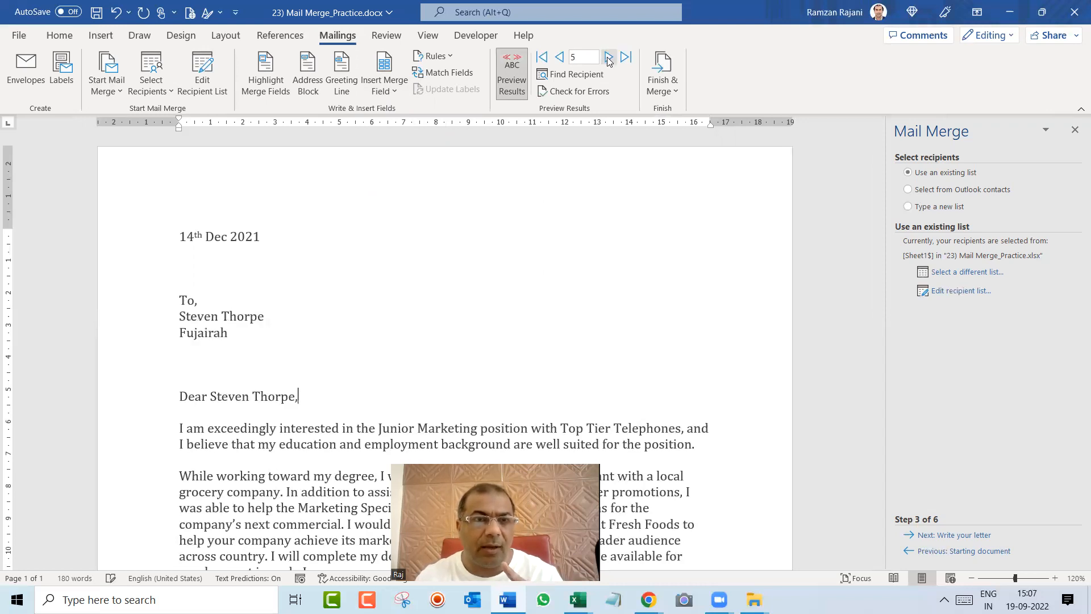
left_click(608, 58)
left_click(608, 58)
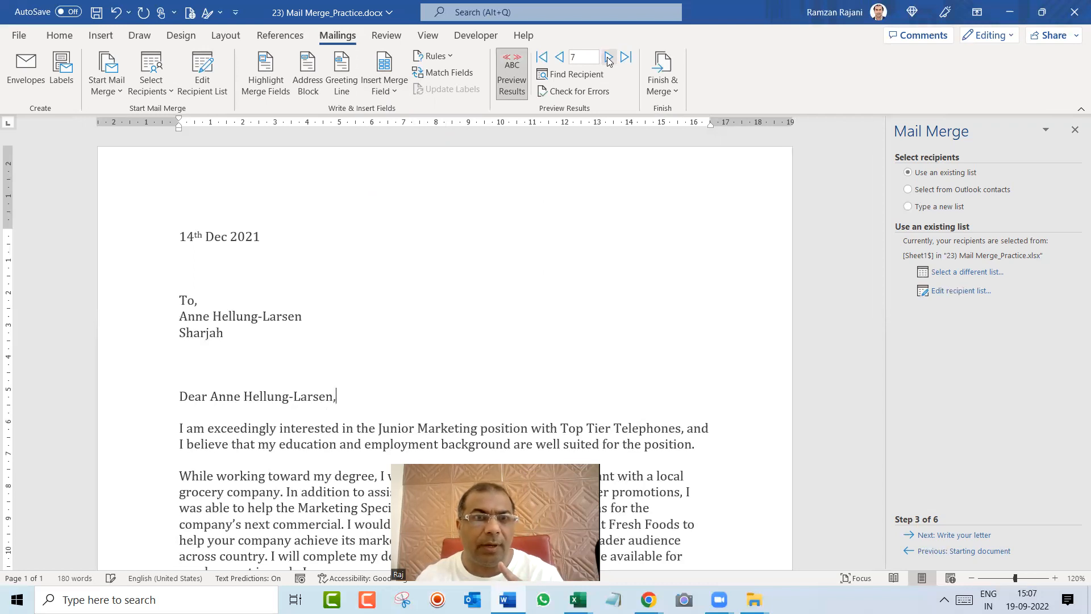
left_click(564, 59)
left_click(566, 62)
left_click(562, 59)
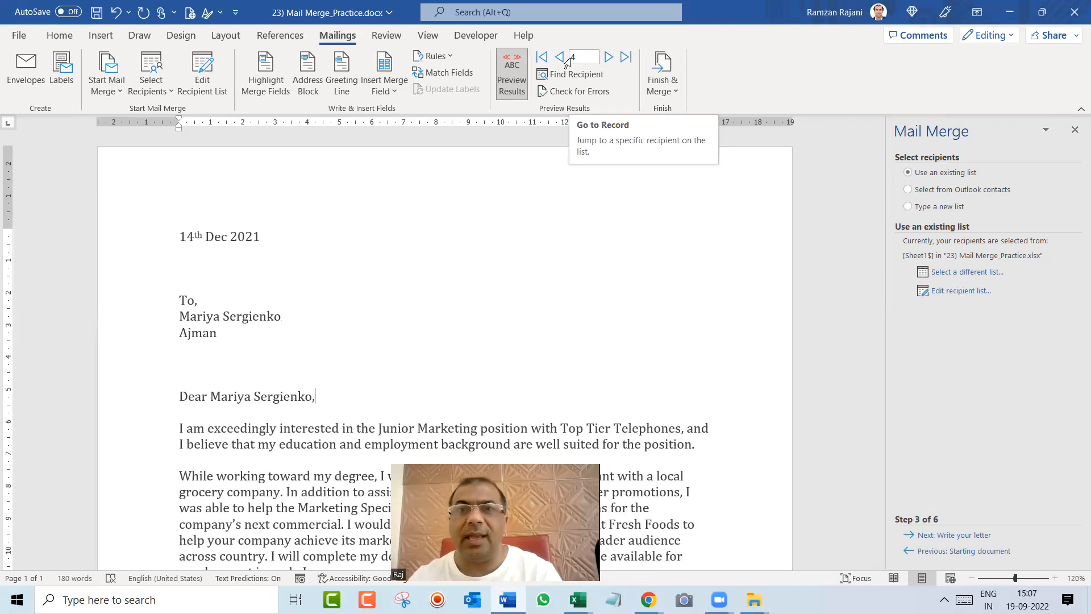
Step: Finish the merge by generating editable individual letters in a new document for all records
left_click(676, 87)
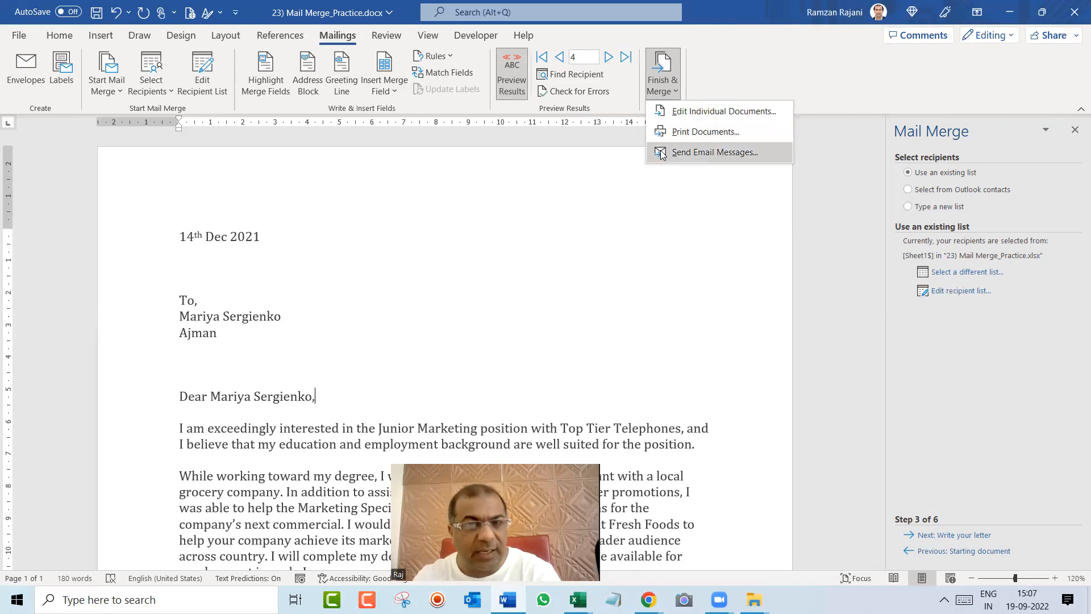
left_click(666, 112)
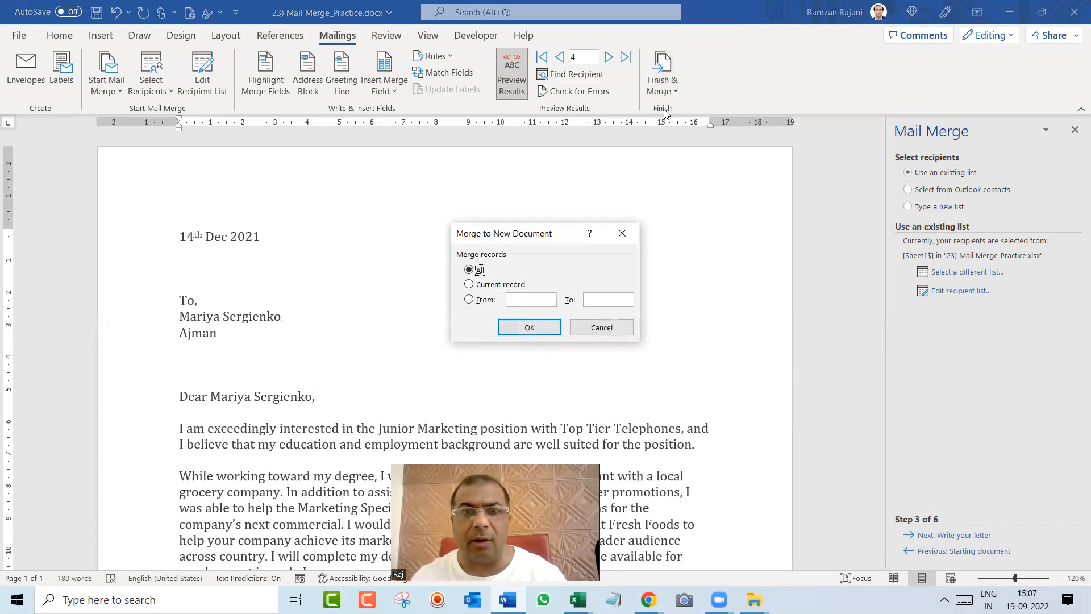
left_click(506, 330)
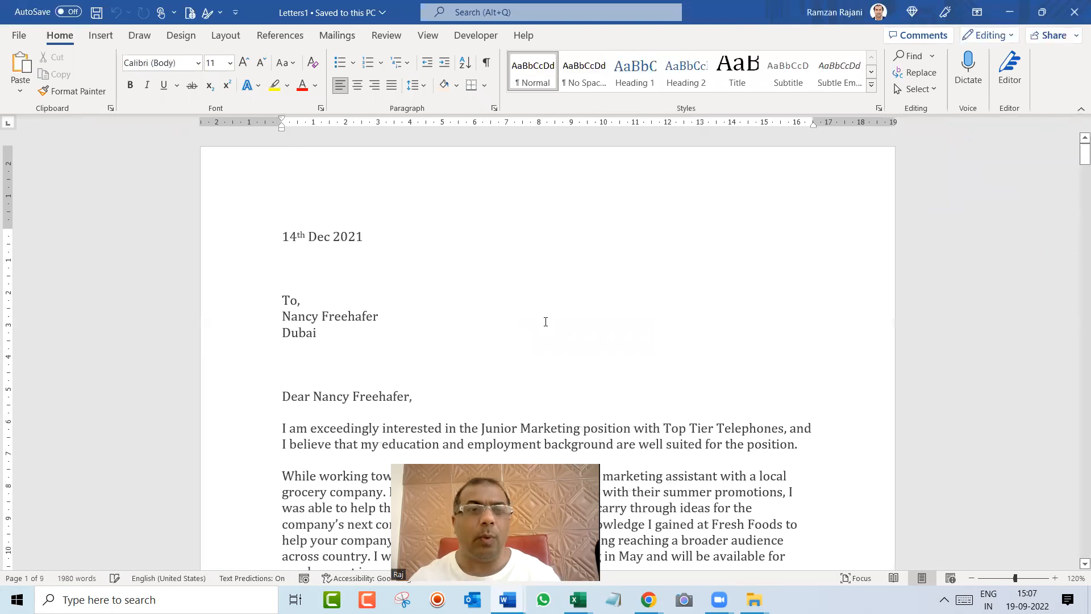
Step: Examine the names, addresses and greetings across all pages of the merged letters document
scroll(545, 321, "down", 2)
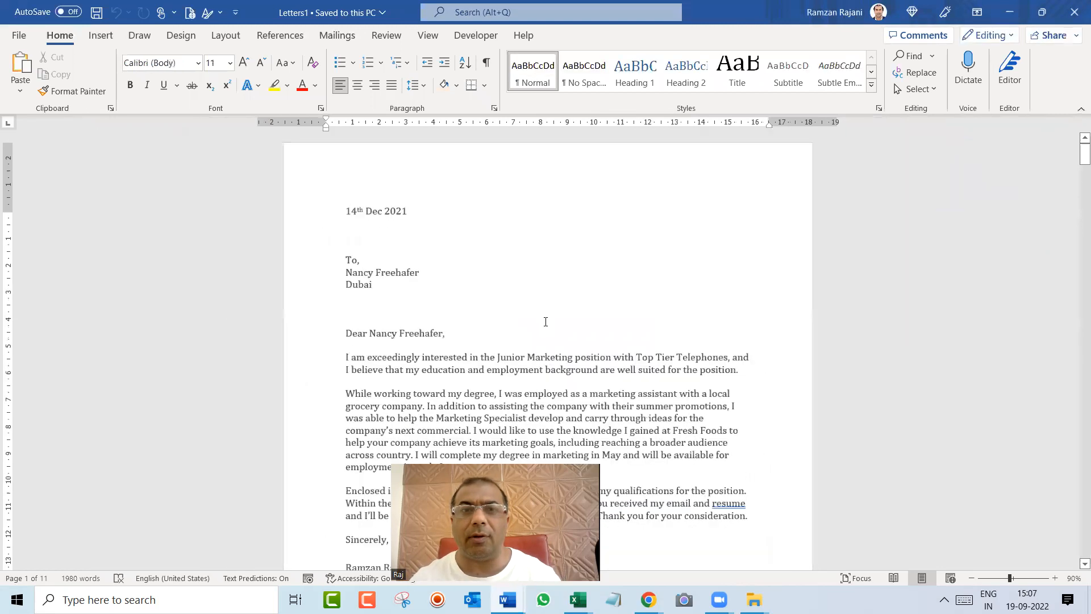
scroll(546, 321, "down", 1)
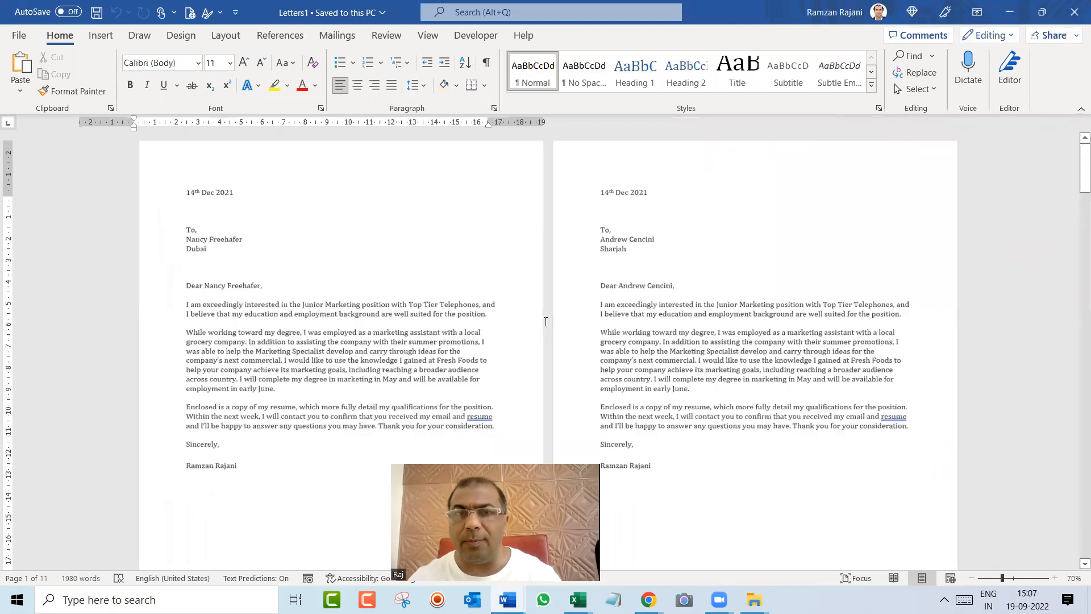
scroll(545, 322, "down", 2)
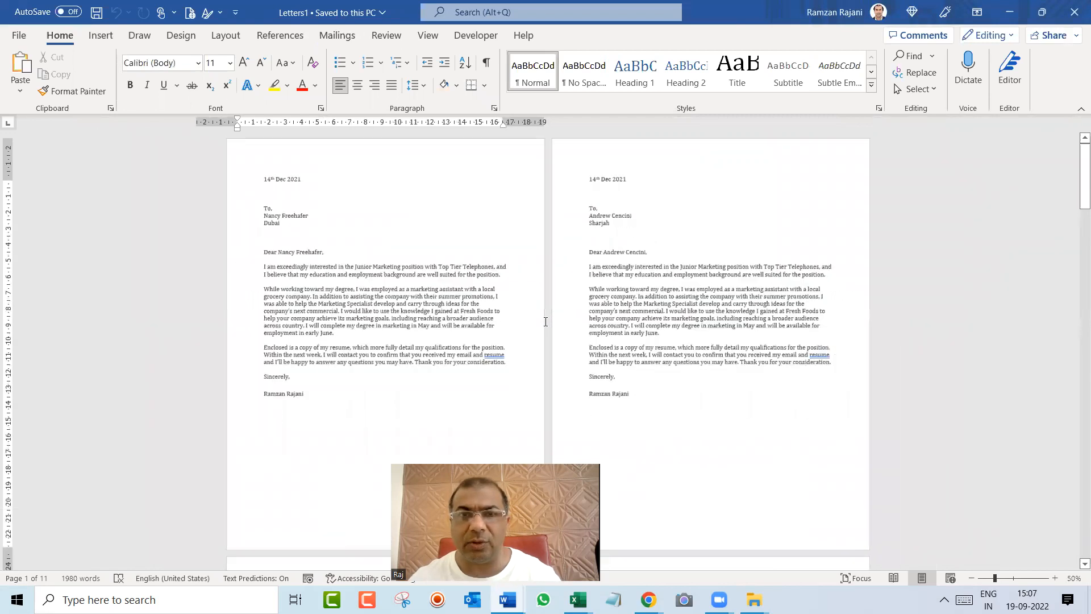
scroll(546, 322, "down", 1)
scroll(546, 322, "down", 5)
scroll(545, 322, "down", 10)
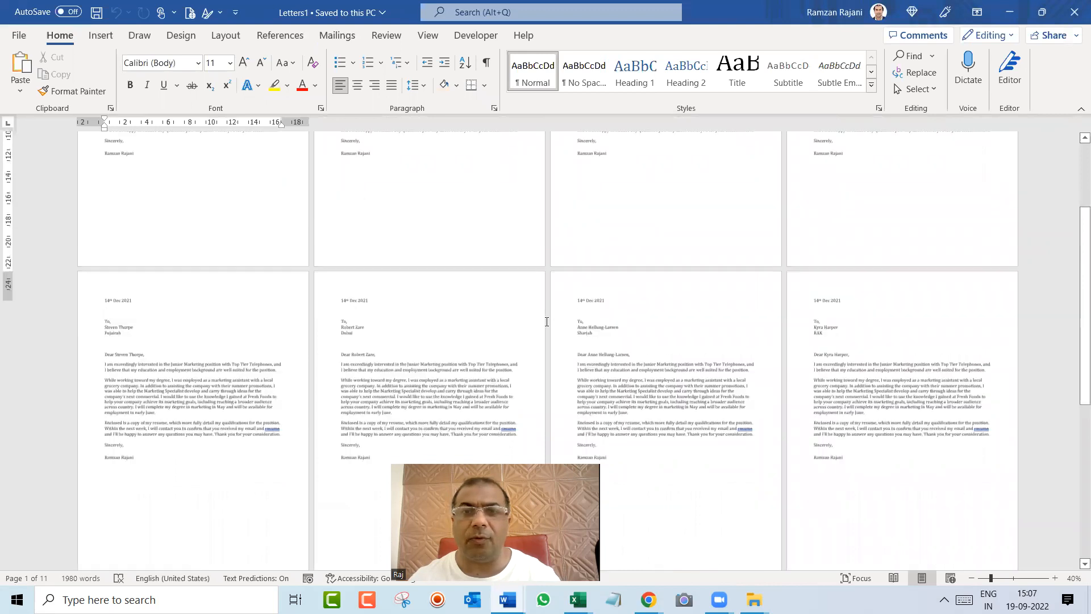
scroll(547, 322, "up", 6)
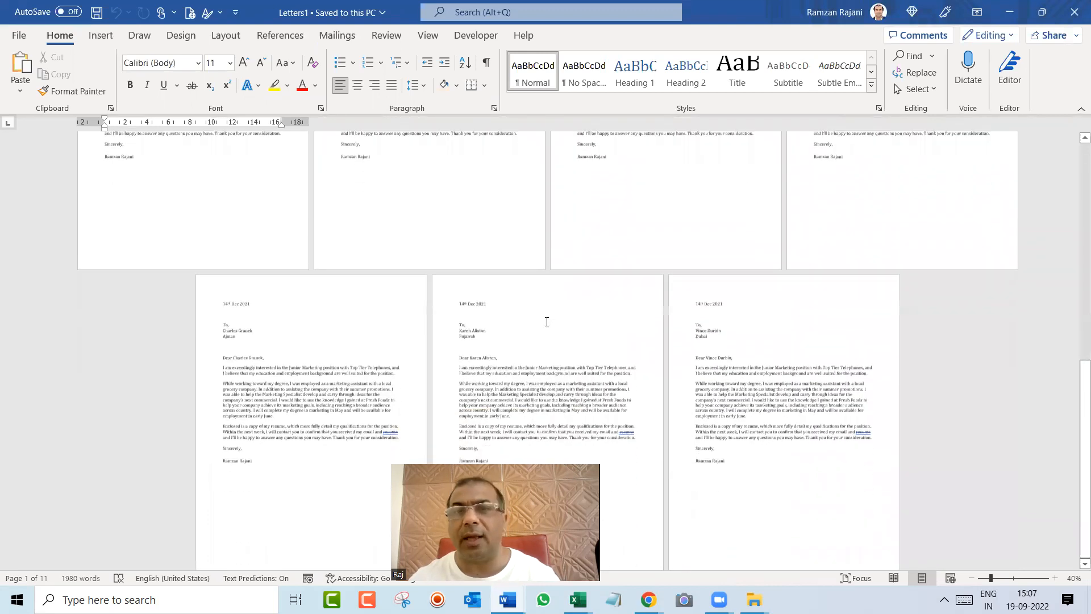
scroll(546, 321, "up", 3)
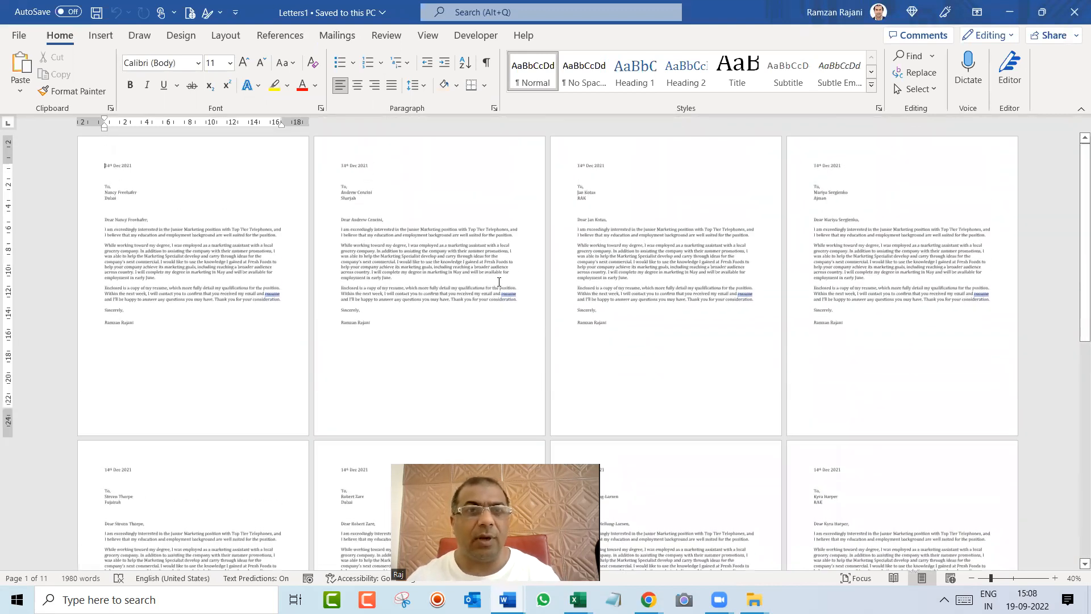
scroll(500, 279, "up", 3)
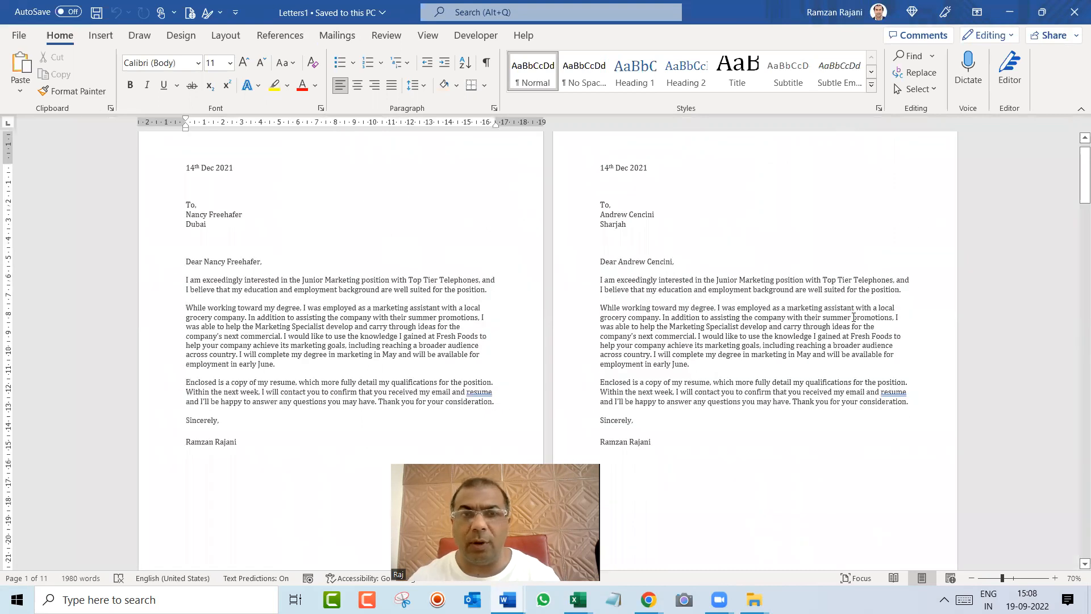
scroll(852, 316, "down", 6)
scroll(851, 313, "down", 10)
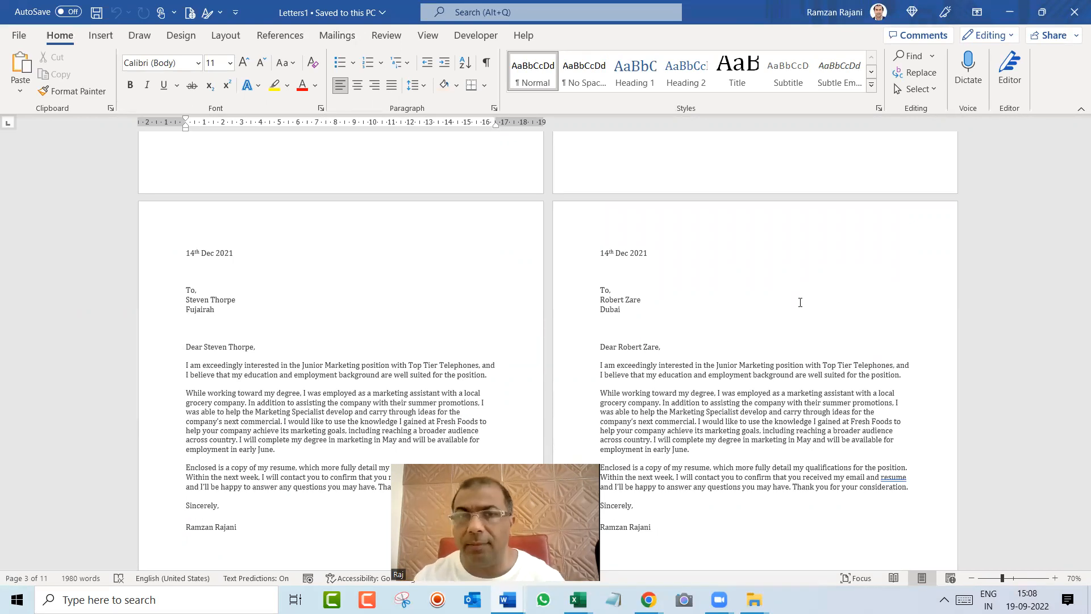
key("ctrl+Home")
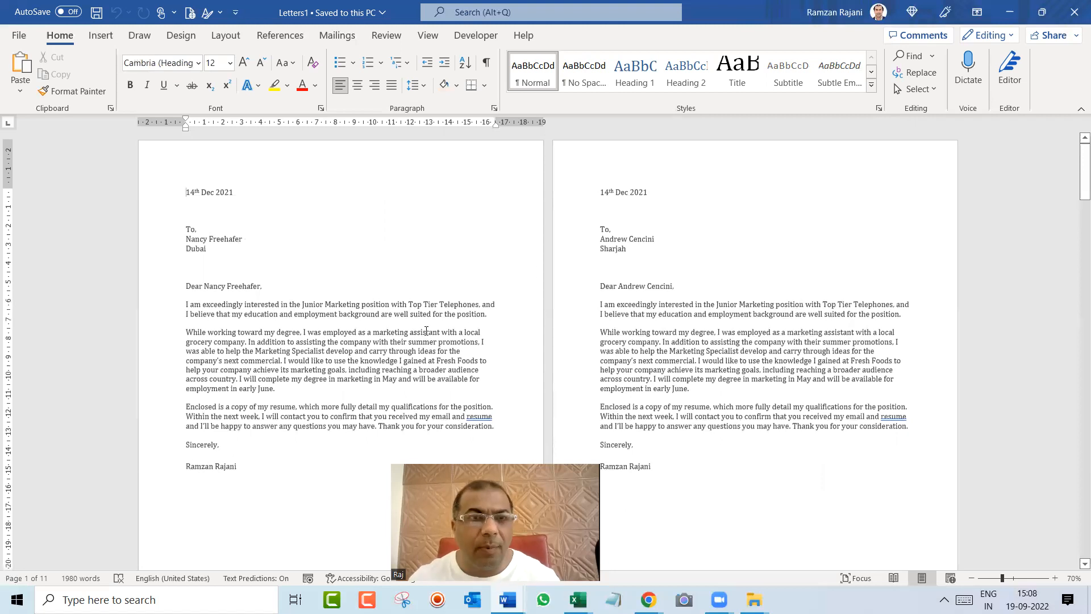
scroll(454, 327, "up", 4)
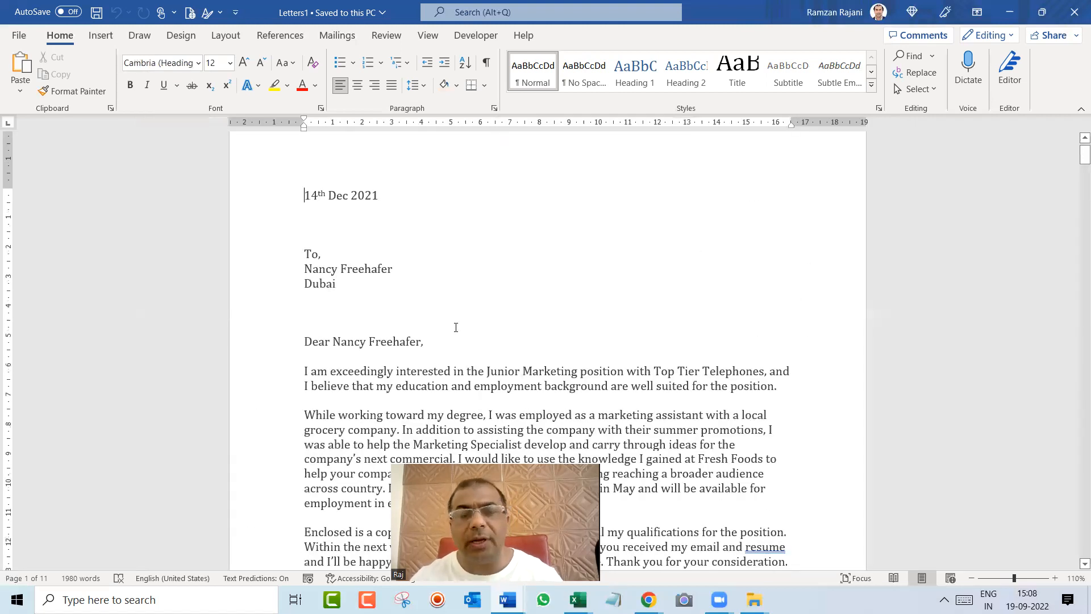